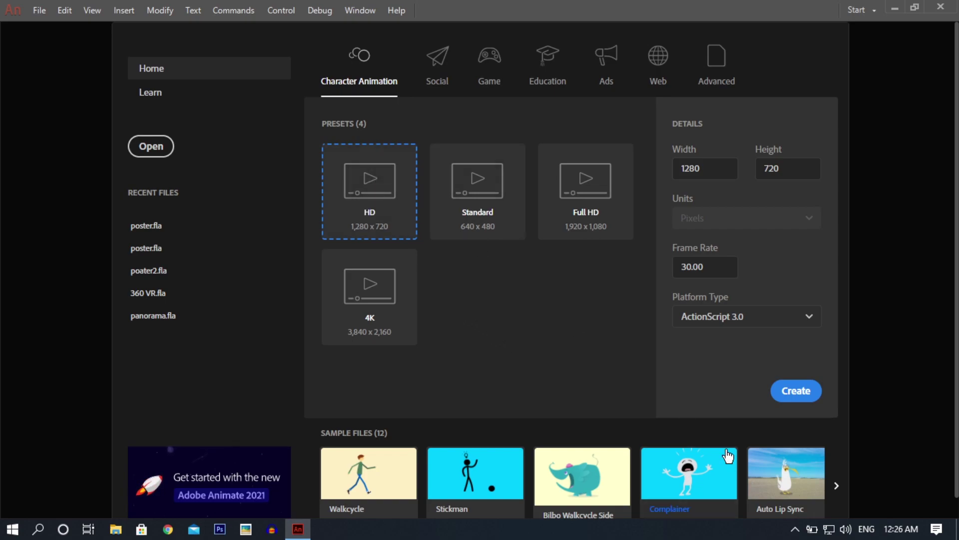
Create an HD 1280 x 720 character animation document for ActionScript 3.0 at 30 fps and show the whole frame.
{"action": "left_click", "coordinate": [810, 407]}
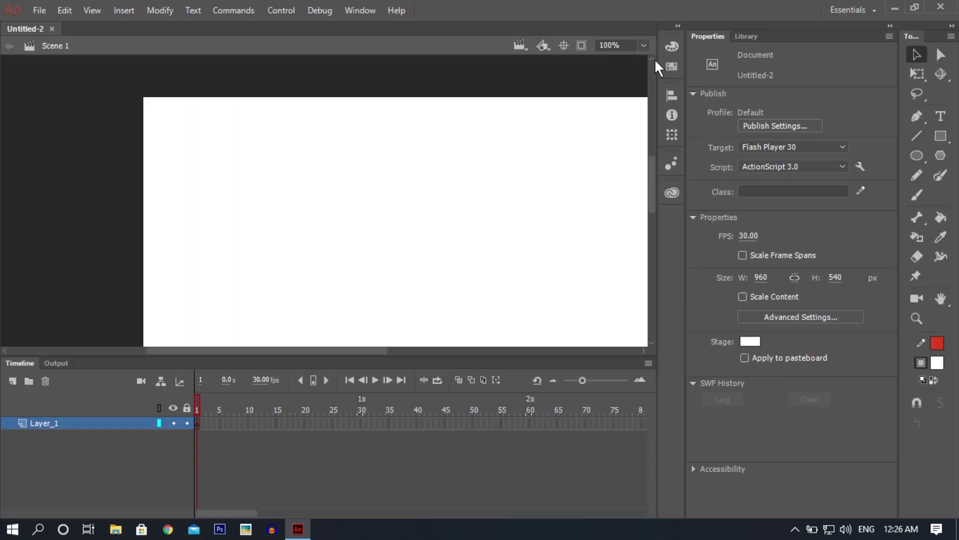
{"action": "left_click", "coordinate": [644, 45]}
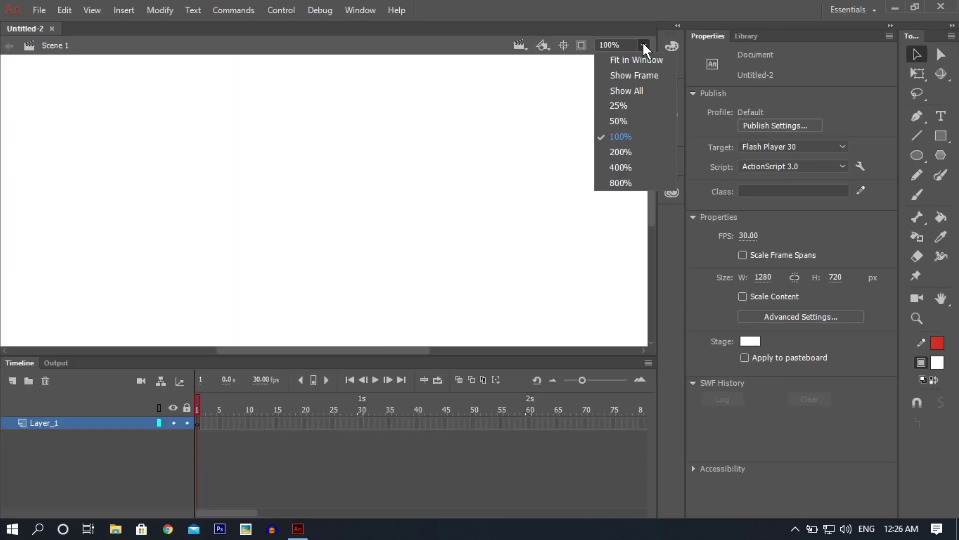
{"action": "left_click", "coordinate": [639, 72]}
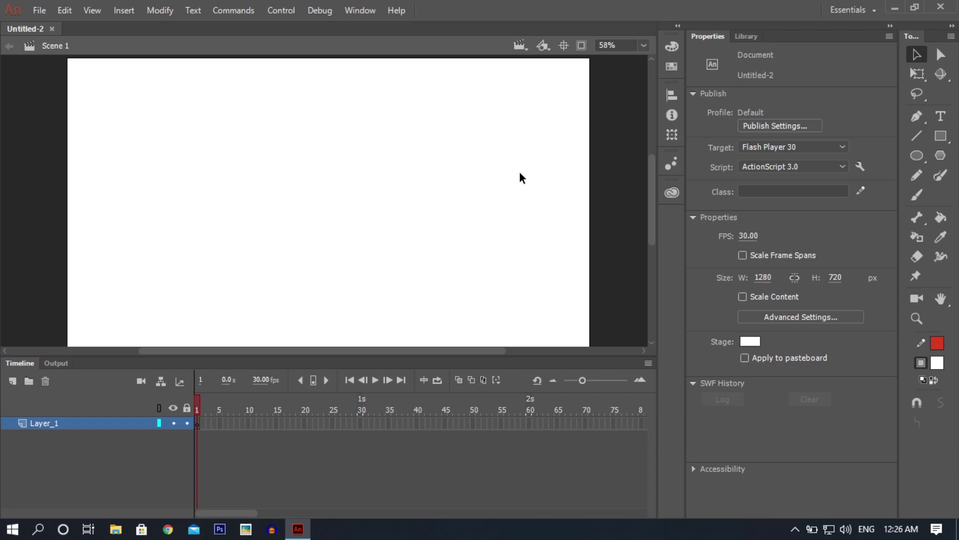
Draw a dark grey rectangle with a red outline, about 253 by 222 px, in the stage's upper-left area.
{"action": "left_click", "coordinate": [939, 135]}
{"action": "mouse_move", "coordinate": [168, 149]}
{"action": "left_mouse_down"}
{"action": "mouse_move", "coordinate": [217, 208]}
{"action": "mouse_move", "coordinate": [259, 232]}
{"action": "left_mouse_up"}
{"action": "key", "text": "ctrl+z"}
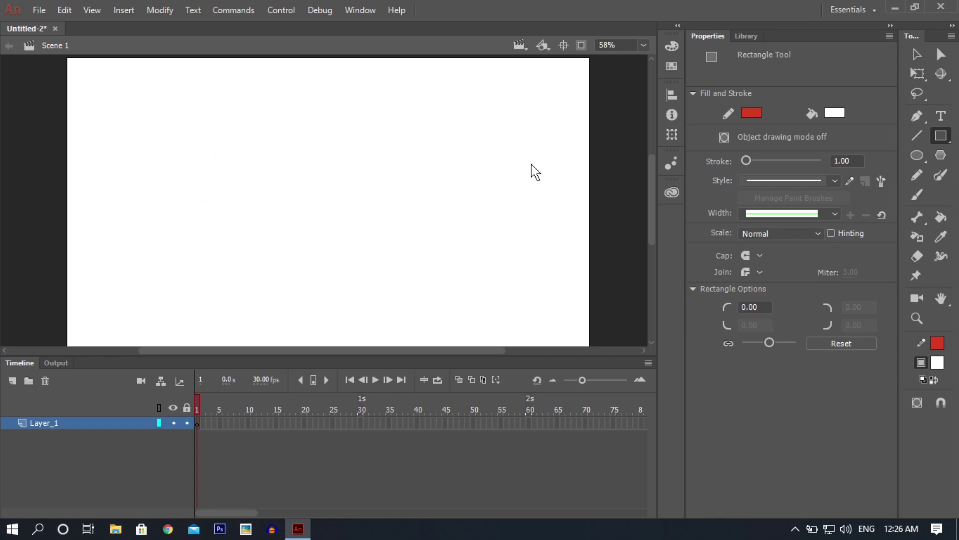
{"action": "left_click", "coordinate": [835, 114]}
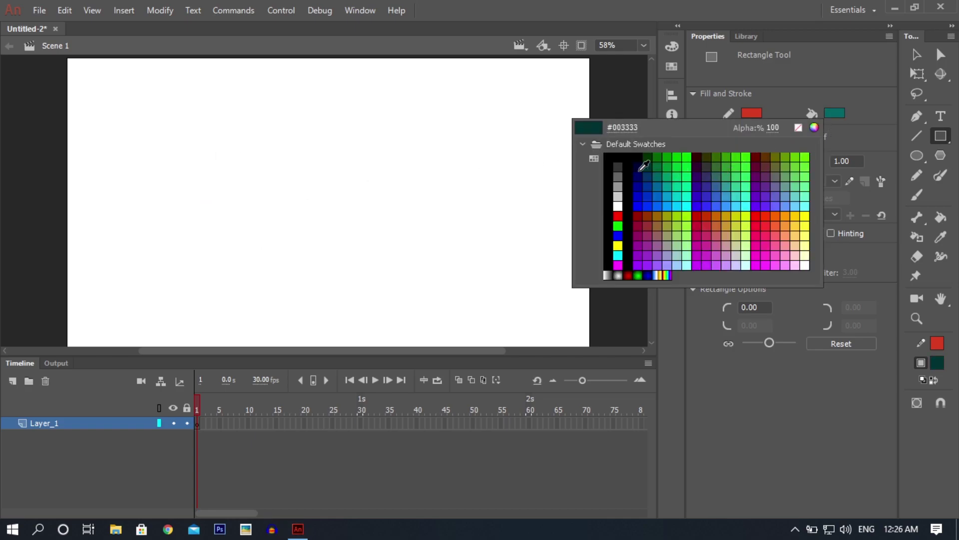
{"action": "left_click", "coordinate": [618, 177]}
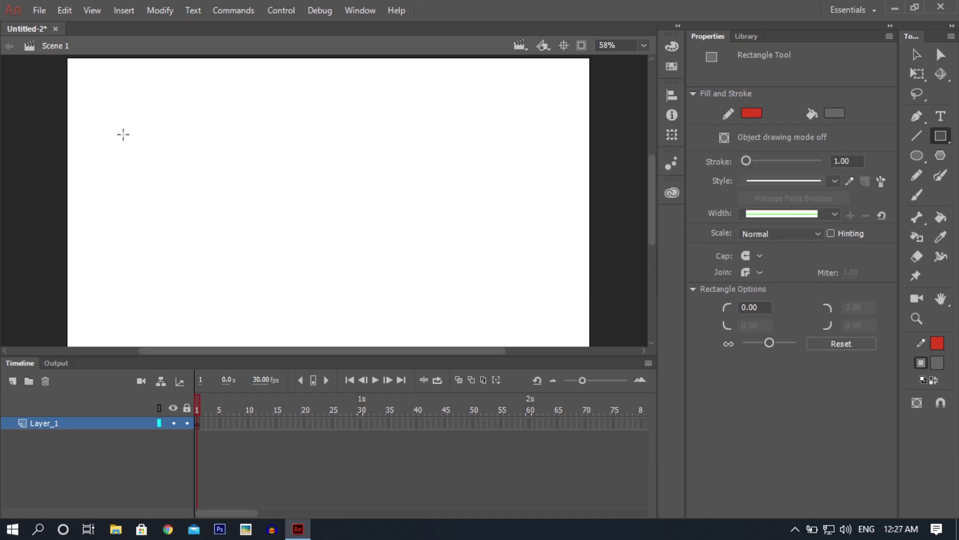
{"action": "mouse_move", "coordinate": [122, 132]}
{"action": "left_mouse_down"}
{"action": "mouse_move", "coordinate": [205, 191]}
{"action": "mouse_move", "coordinate": [226, 223]}
{"action": "left_mouse_up"}
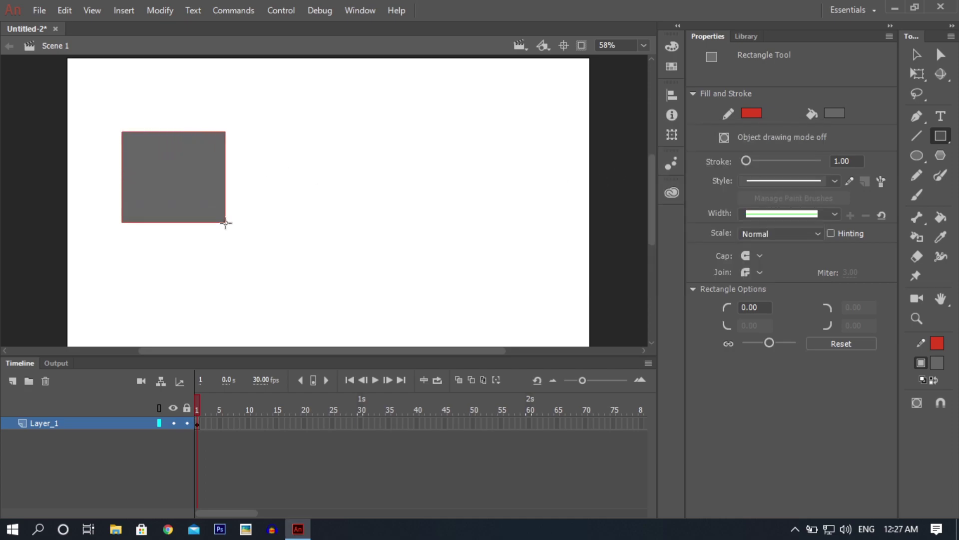
Convert the whole rectangle, fill and outline, to a Graphic symbol named "box".
{"action": "left_click", "coordinate": [915, 57]}
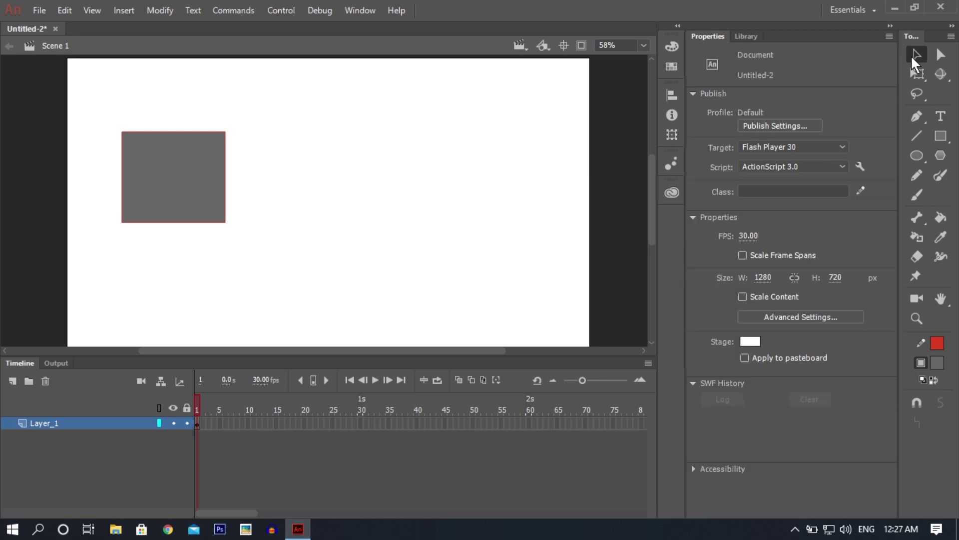
{"action": "mouse_move", "coordinate": [250, 104]}
{"action": "left_mouse_down"}
{"action": "mouse_move", "coordinate": [107, 257]}
{"action": "mouse_move", "coordinate": [89, 262]}
{"action": "left_mouse_up"}
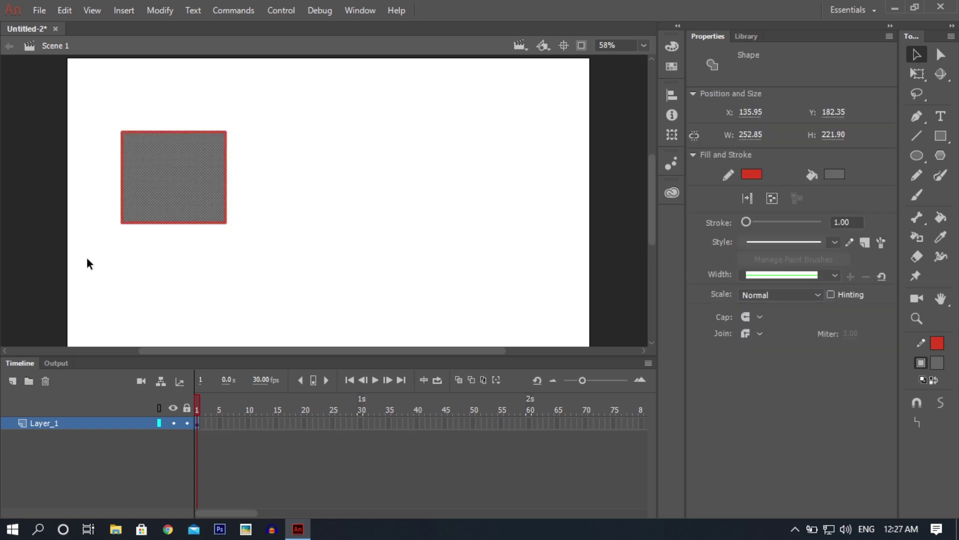
{"action": "right_click", "coordinate": [171, 166]}
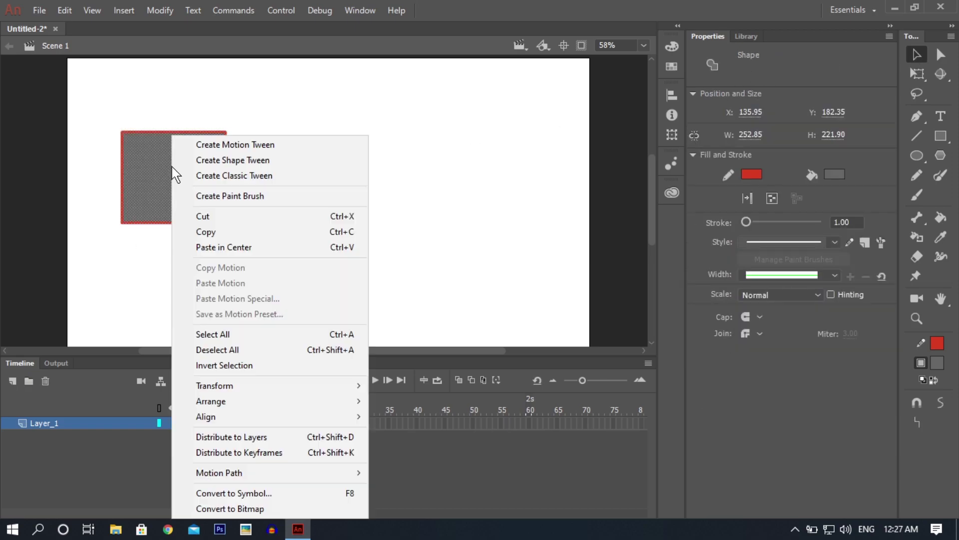
{"action": "left_click", "coordinate": [236, 493]}
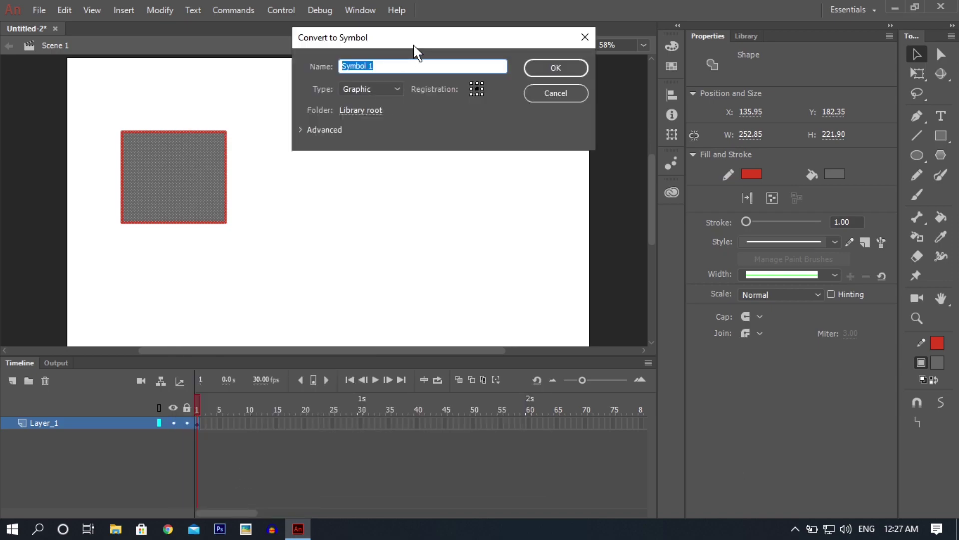
{"action": "left_click", "coordinate": [391, 88]}
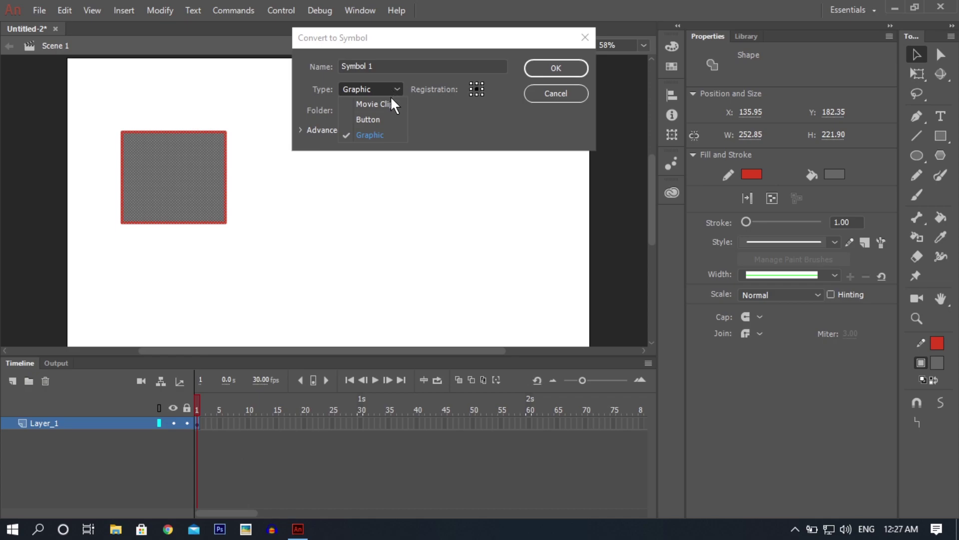
{"action": "left_click", "coordinate": [370, 134]}
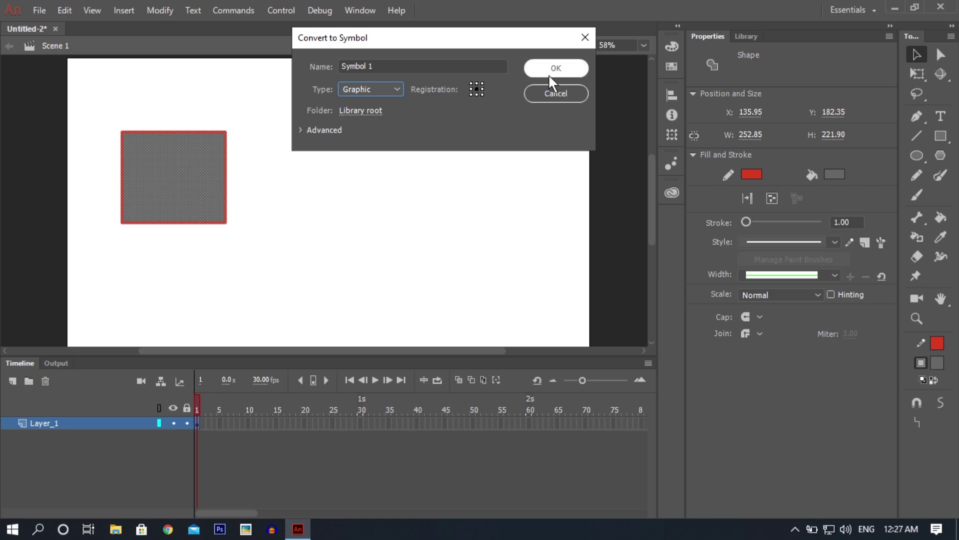
{"action": "left_click", "coordinate": [405, 66]}
{"action": "double_click", "coordinate": [405, 66]}
{"action": "triple_click", "coordinate": [405, 66]}
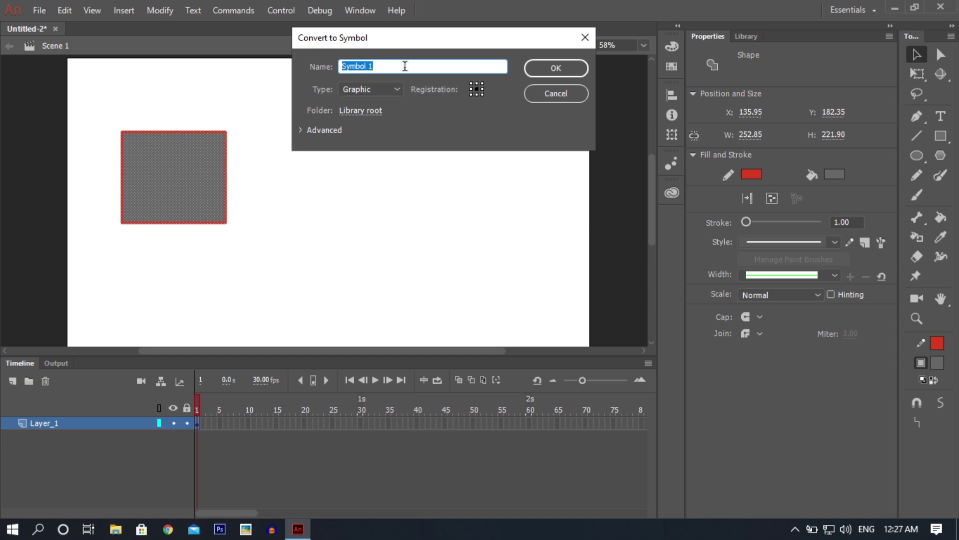
{"action": "type", "text": "box"}
{"action": "left_click", "coordinate": [555, 69]}
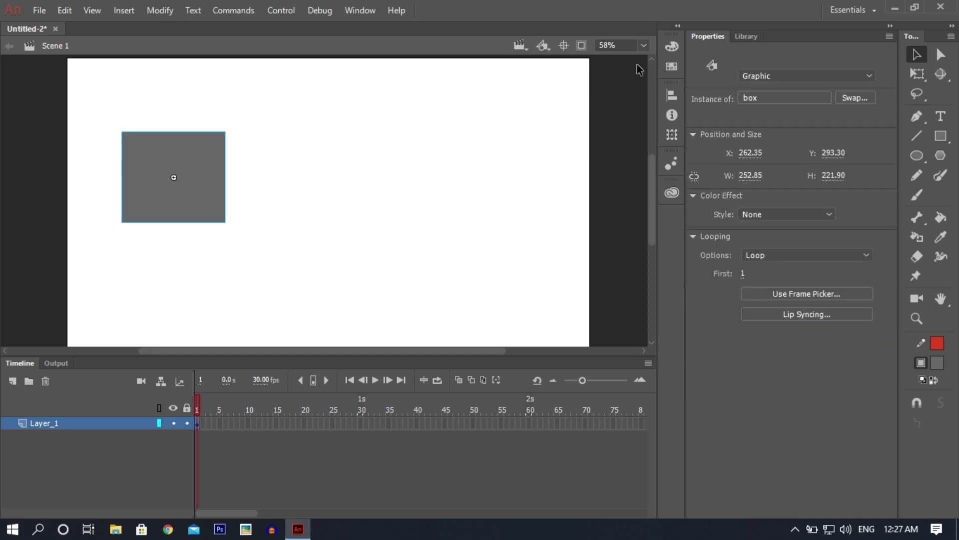
Show the library's contents and delete the box instance from the stage.
{"action": "left_click", "coordinate": [740, 36]}
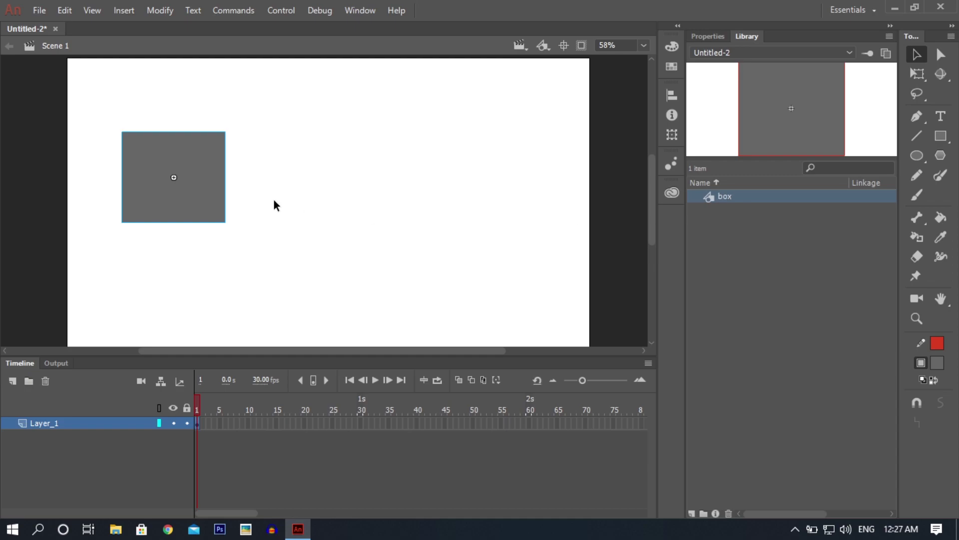
{"action": "left_click_drag", "start_coordinate": [157, 159], "coordinate": [235, 181]}
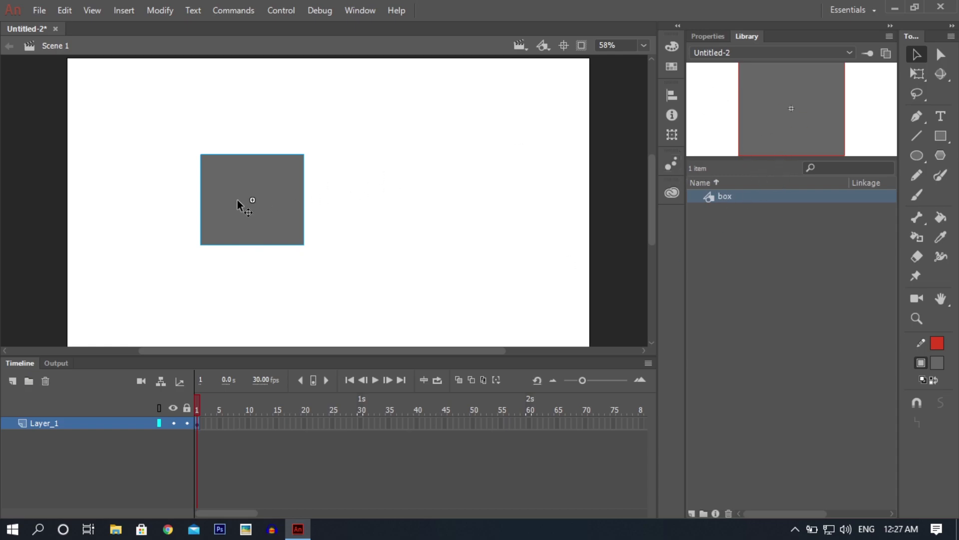
{"action": "key", "text": "Delete"}
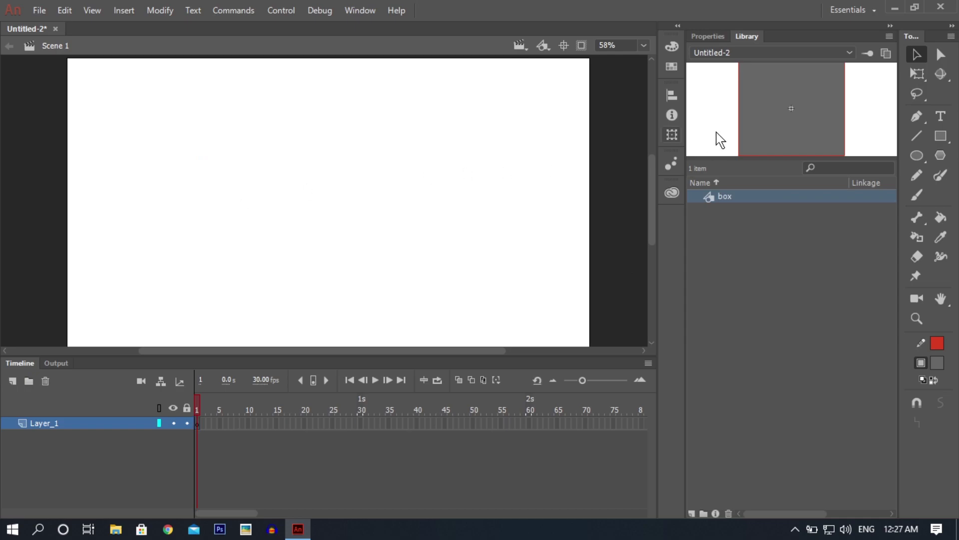
Place three instances of the box symbol from the library on the stage, spaced apart from one another.
{"action": "left_click_drag", "start_coordinate": [388, 157], "coordinate": [217, 163]}
{"action": "left_click_drag", "start_coordinate": [793, 108], "coordinate": [419, 148]}
{"action": "left_click_drag", "start_coordinate": [756, 89], "coordinate": [370, 237]}
{"action": "left_click_drag", "start_coordinate": [805, 114], "coordinate": [539, 209]}
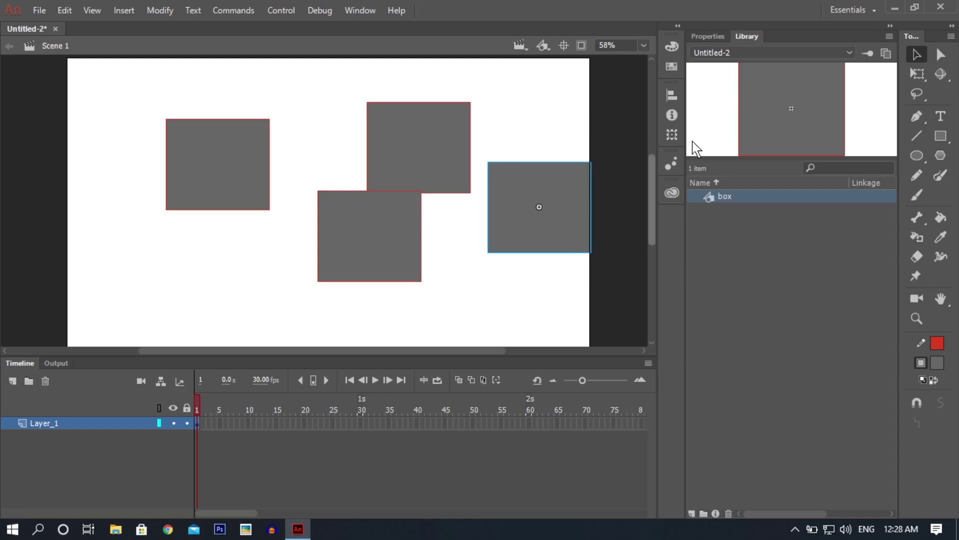
{"action": "key", "text": "ctrl+z"}
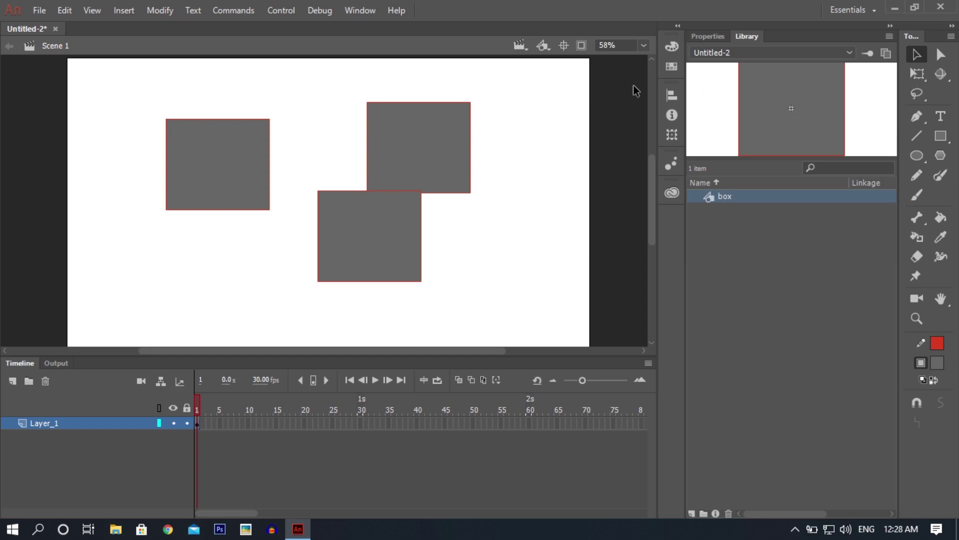
{"action": "left_click_drag", "start_coordinate": [405, 143], "coordinate": [453, 142]}
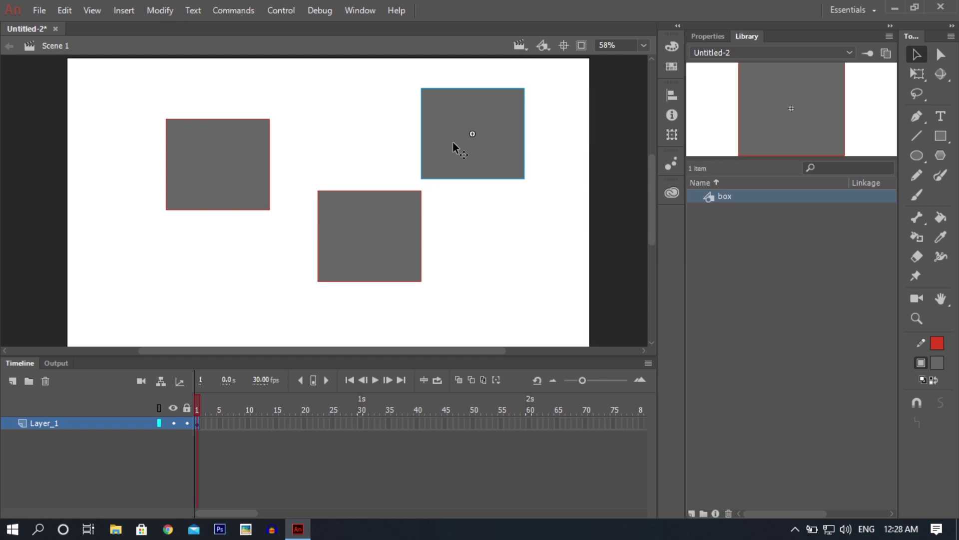
Edit the box symbol in place, bend its bottom edge outward into a downward curve, and return to Scene 1.
{"action": "double_click", "coordinate": [453, 141]}
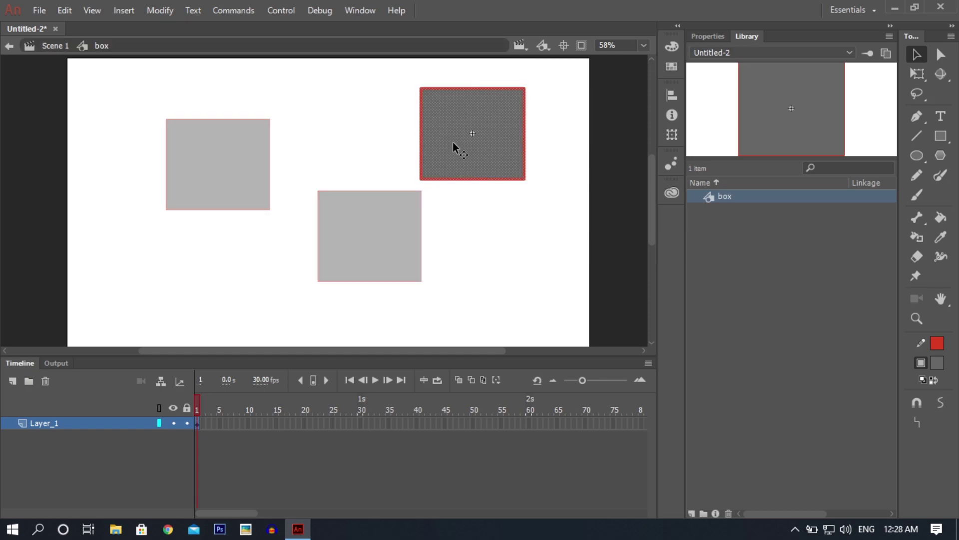
{"action": "left_click", "coordinate": [493, 256]}
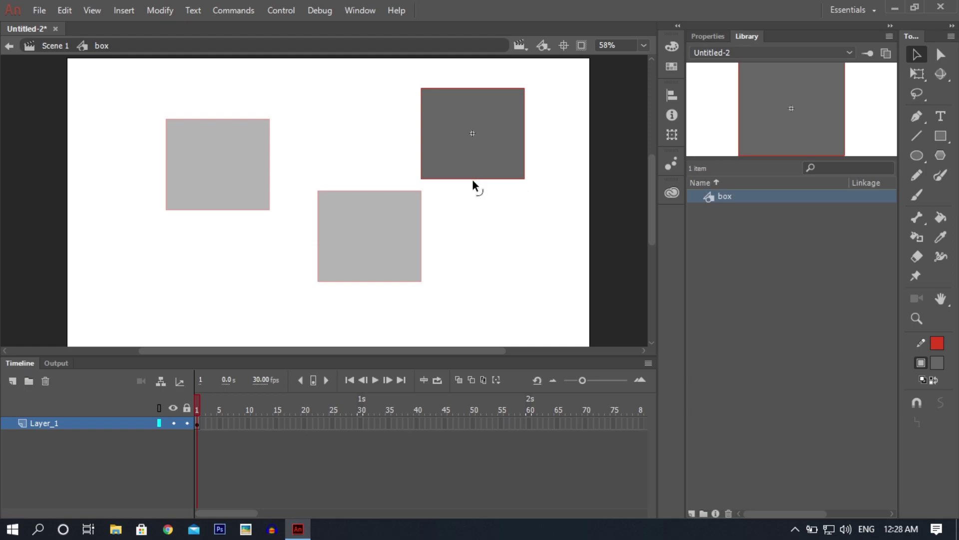
{"action": "left_click_drag", "start_coordinate": [472, 179], "coordinate": [471, 195]}
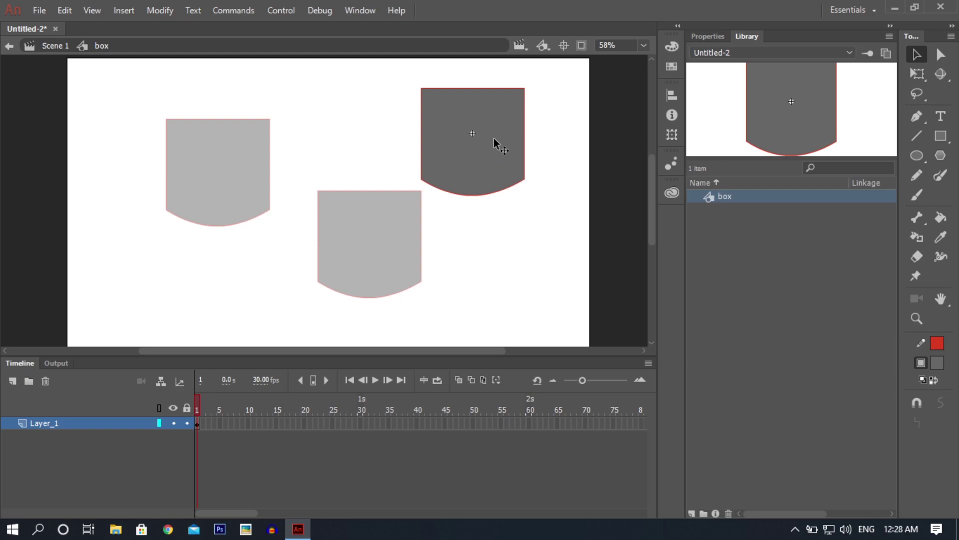
{"action": "double_click", "coordinate": [501, 275]}
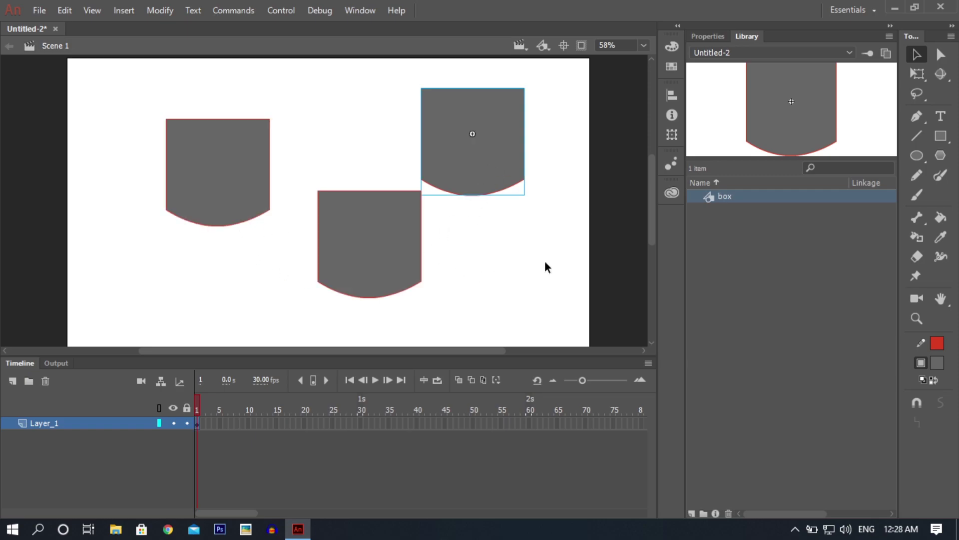
{"action": "left_click", "coordinate": [539, 280]}
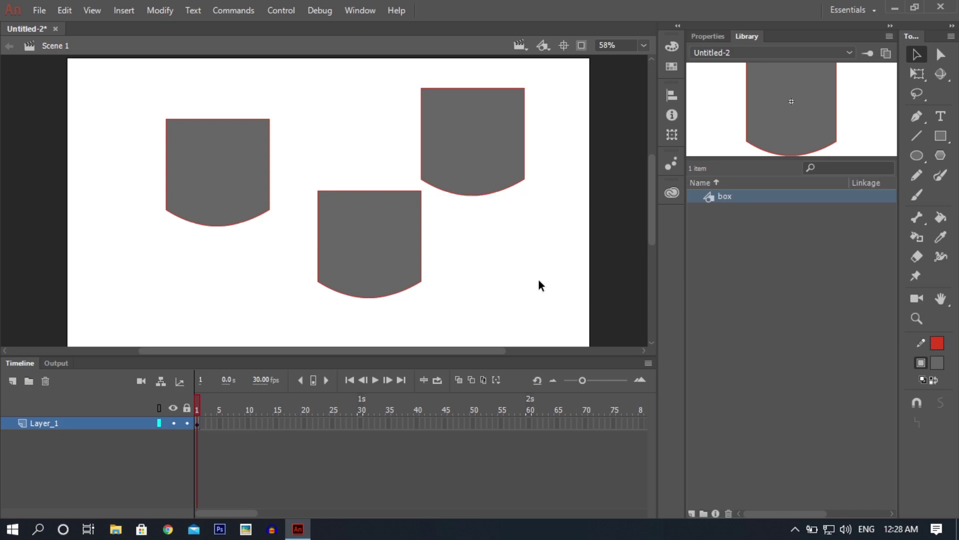
{"action": "left_click", "coordinate": [795, 528]}
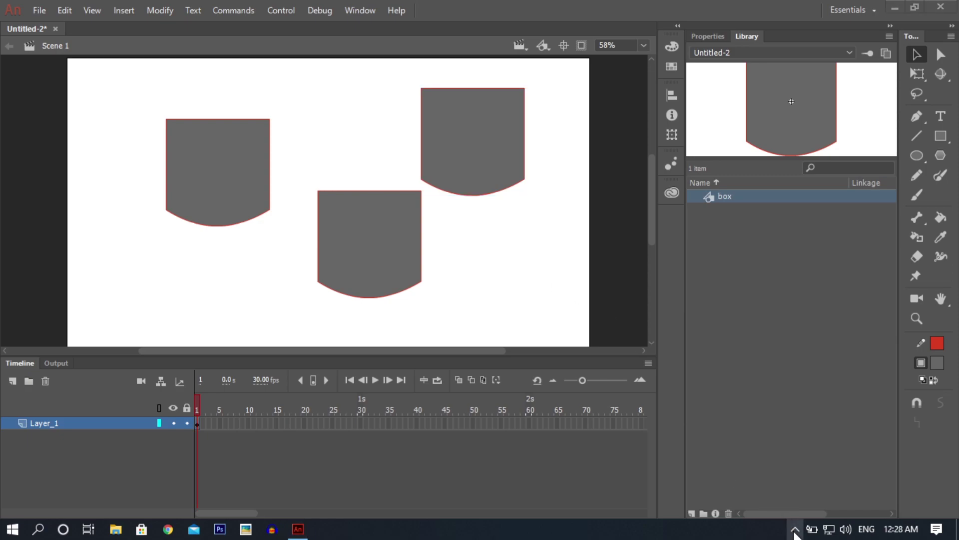
{"action": "left_click", "coordinate": [545, 260]}
Scale down the upper-right box instance proportionally about its centre with Free Transform.
{"action": "left_click", "coordinate": [494, 116]}
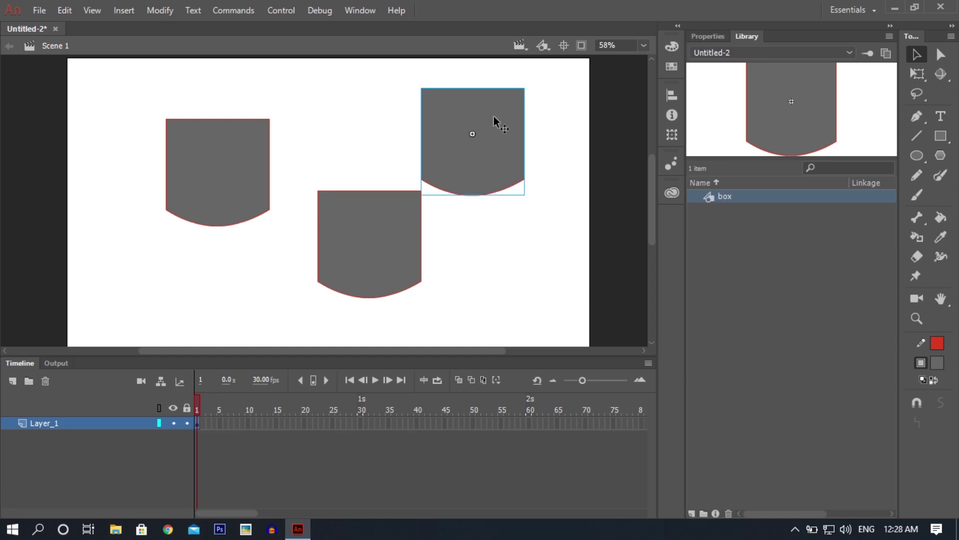
{"action": "left_click", "coordinate": [915, 74]}
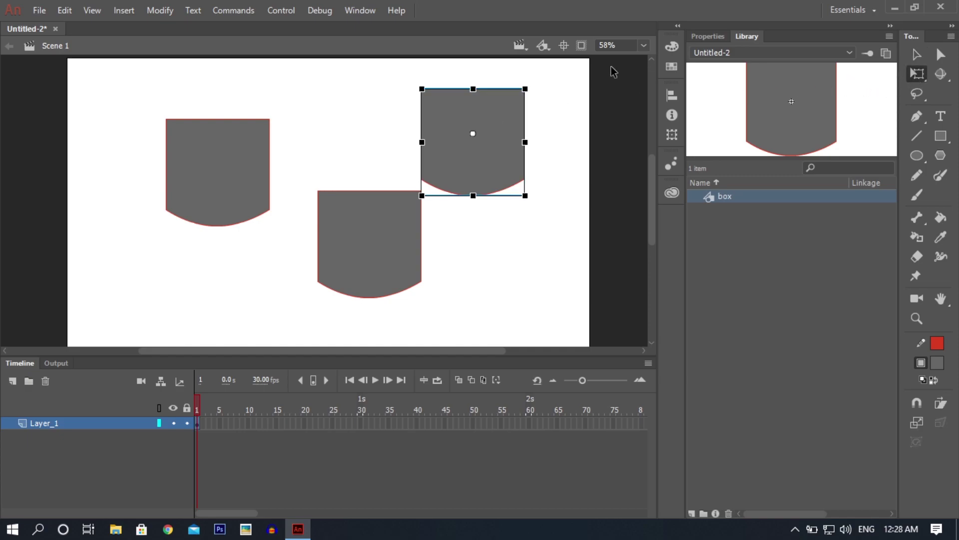
{"action": "left_click_drag", "start_coordinate": [526, 88], "coordinate": [504, 108]}
{"action": "left_click", "coordinate": [488, 251]}
Edit the box symbol through the small instance, bend its bottom edge inward into an arch, and return to Scene 1.
{"action": "double_click", "coordinate": [489, 138]}
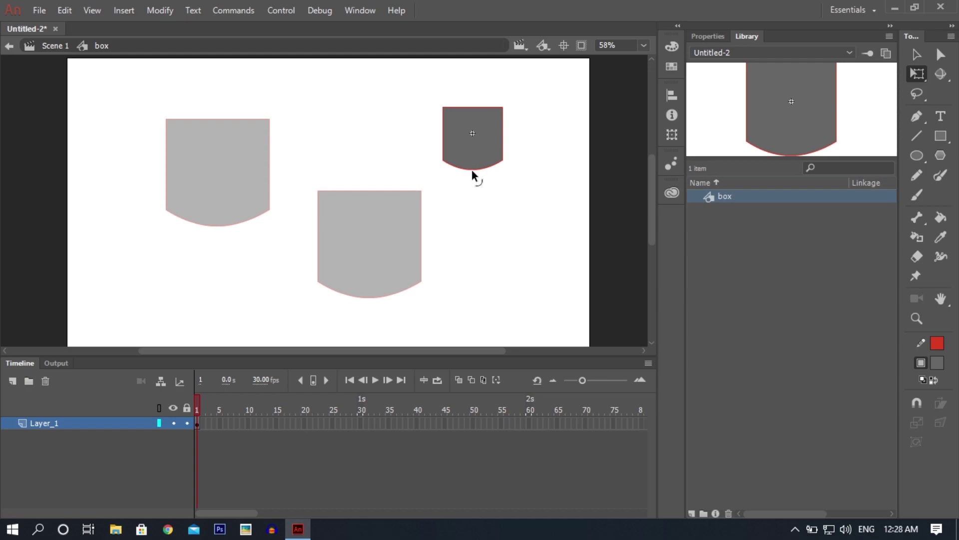
{"action": "left_click_drag", "start_coordinate": [473, 171], "coordinate": [475, 158]}
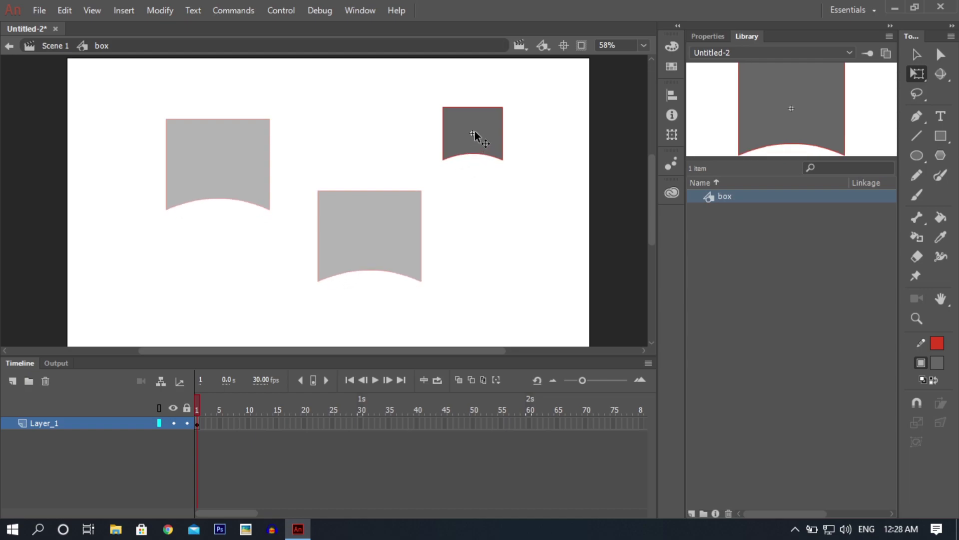
{"action": "double_click", "coordinate": [465, 256]}
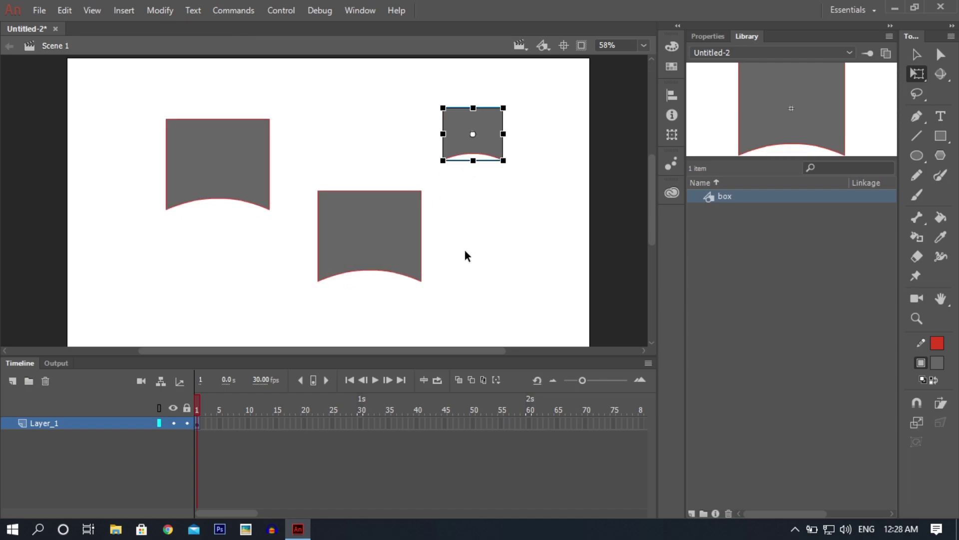
{"action": "left_click", "coordinate": [492, 235]}
Delete the small upper-right box instance and the middle one, keeping only the upper-left instance on the stage.
{"action": "left_click", "coordinate": [379, 240]}
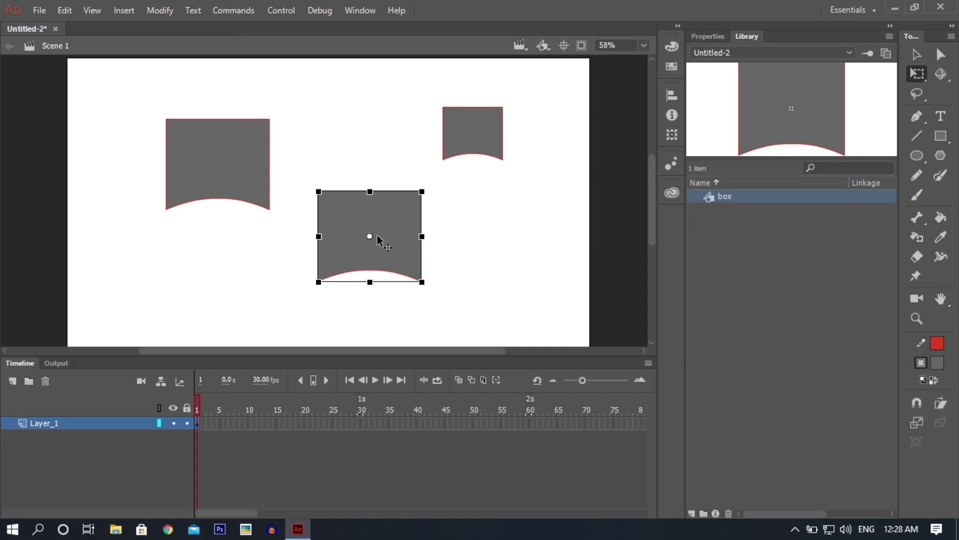
{"action": "left_click", "coordinate": [483, 137]}
{"action": "key", "text": "Delete"}
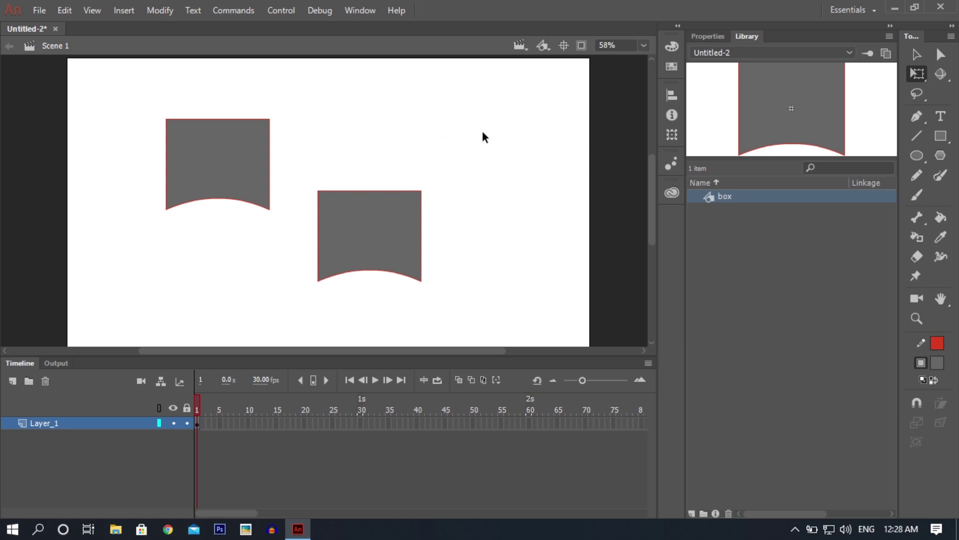
{"action": "left_click", "coordinate": [369, 218]}
{"action": "key", "text": "Delete"}
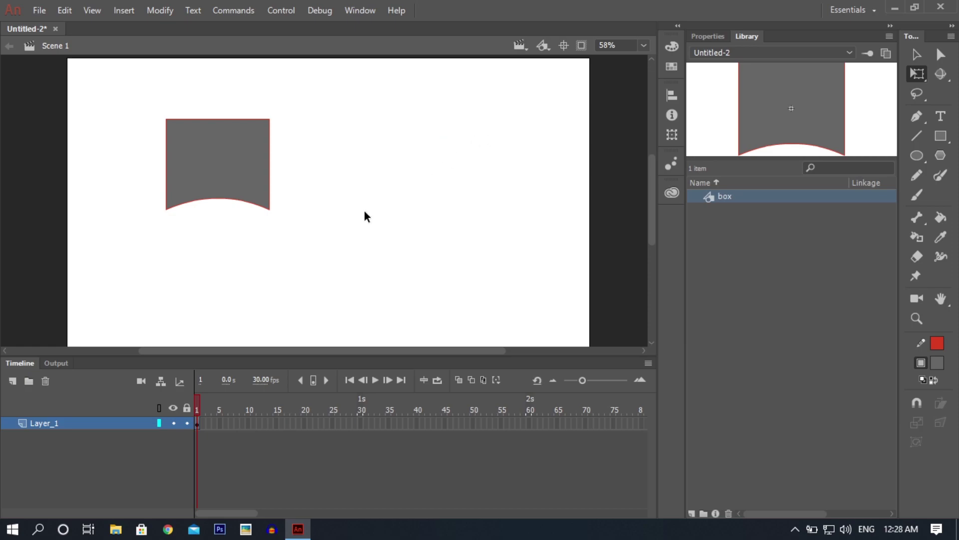
{"action": "double_click", "coordinate": [231, 192]}
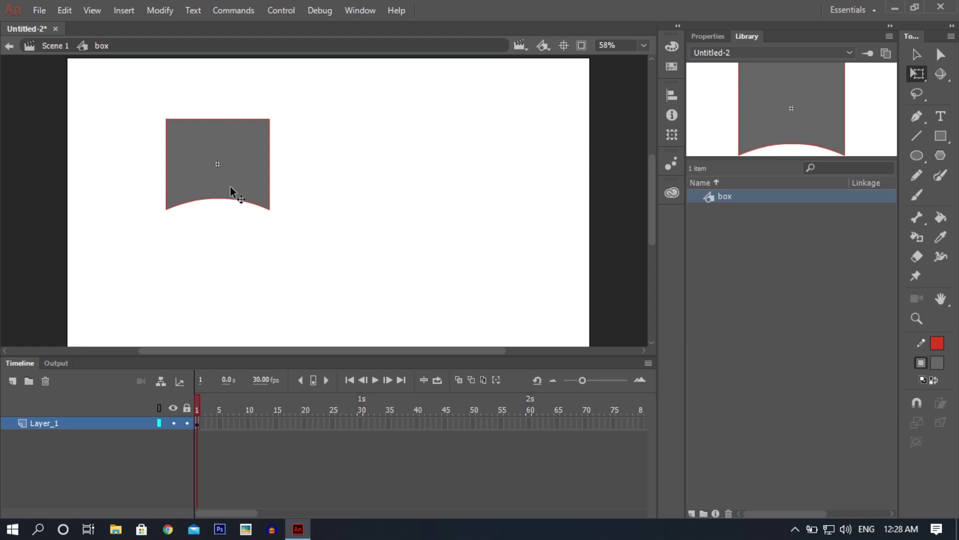
{"action": "double_click", "coordinate": [239, 249]}
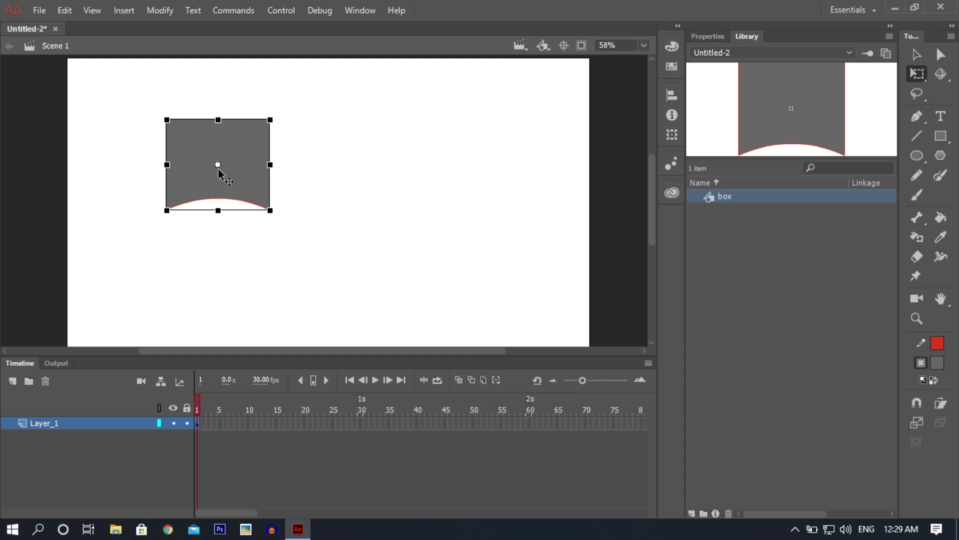
{"action": "right_click", "coordinate": [204, 148]}
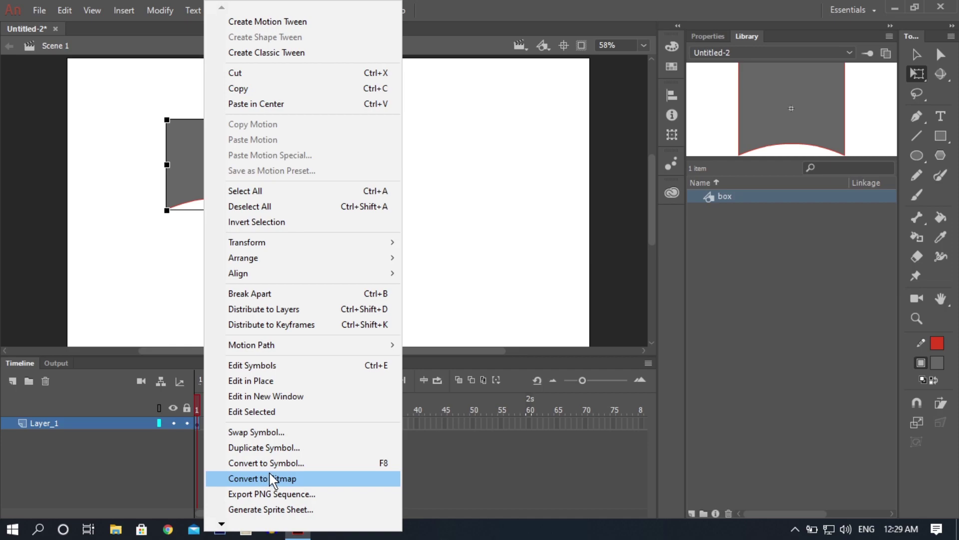
{"action": "left_click", "coordinate": [584, 239]}
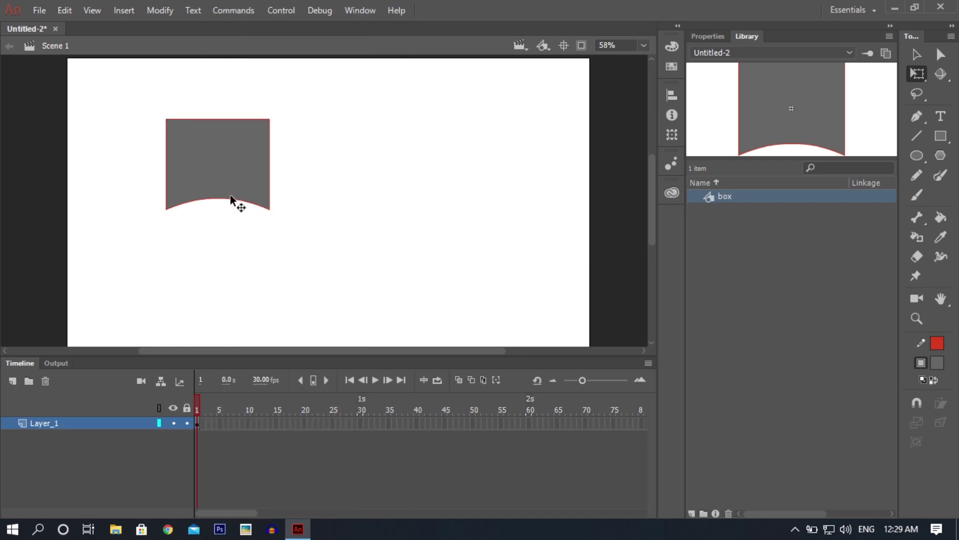
{"action": "left_click", "coordinate": [201, 157]}
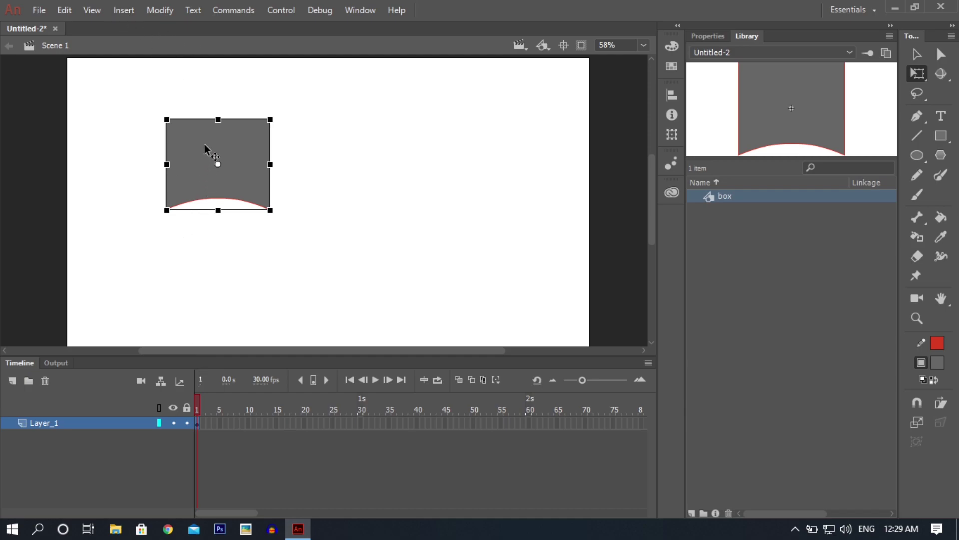
Draw a grey, red-outlined square beside the box instance on the stage and cut it to the clipboard.
{"action": "key", "text": "r"}
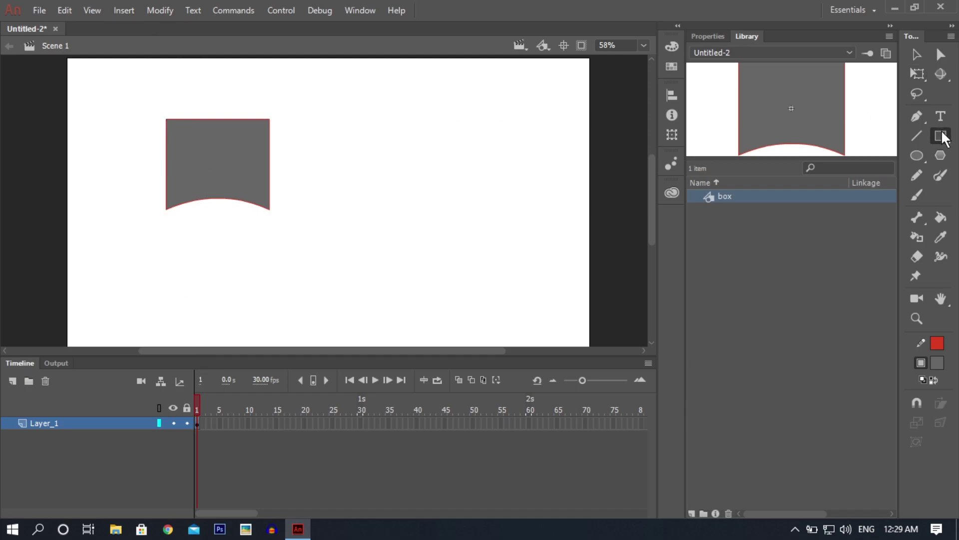
{"action": "mouse_move", "coordinate": [349, 125]}
{"action": "left_mouse_down"}
{"action": "mouse_move", "coordinate": [425, 209]}
{"action": "mouse_move", "coordinate": [449, 219]}
{"action": "left_mouse_up"}
{"action": "left_click", "coordinate": [915, 48]}
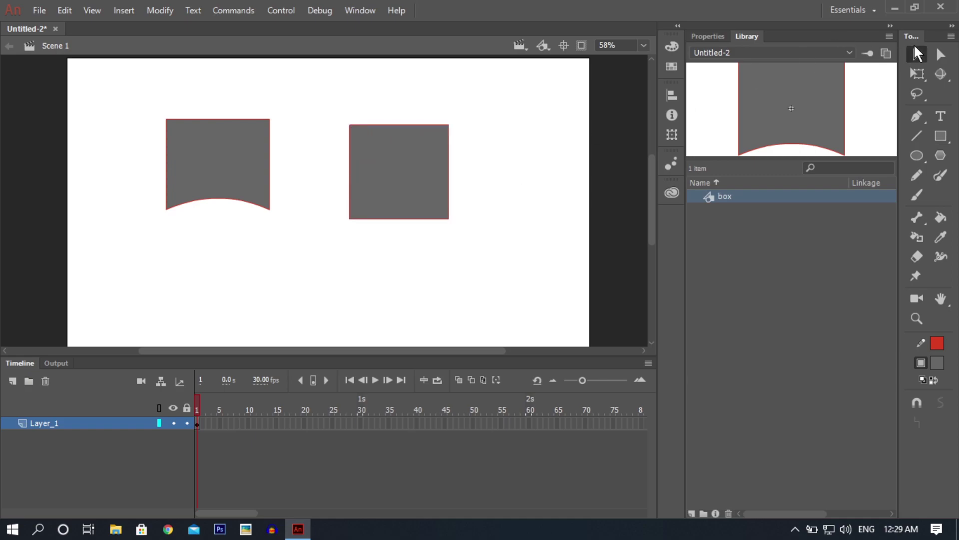
{"action": "double_click", "coordinate": [419, 158]}
{"action": "right_click", "coordinate": [419, 157]}
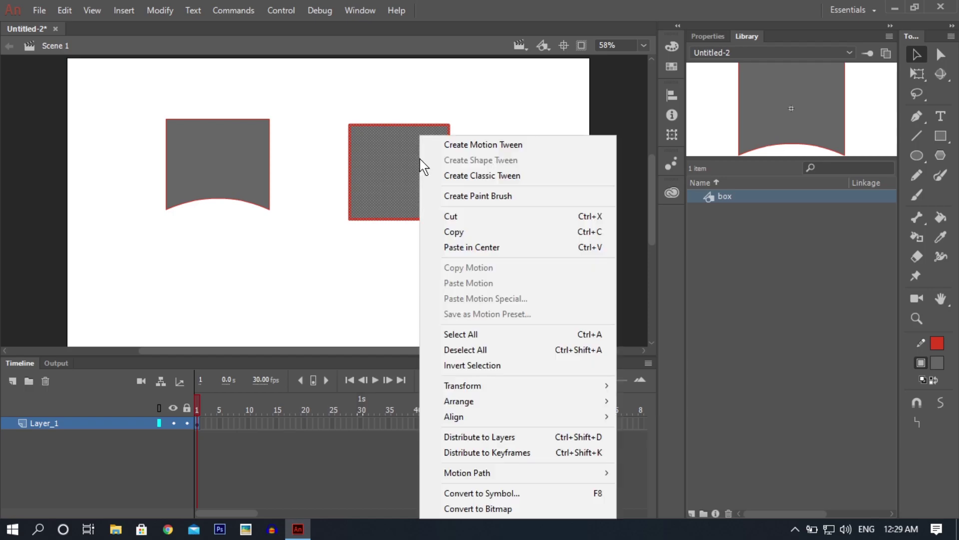
{"action": "left_click", "coordinate": [453, 219]}
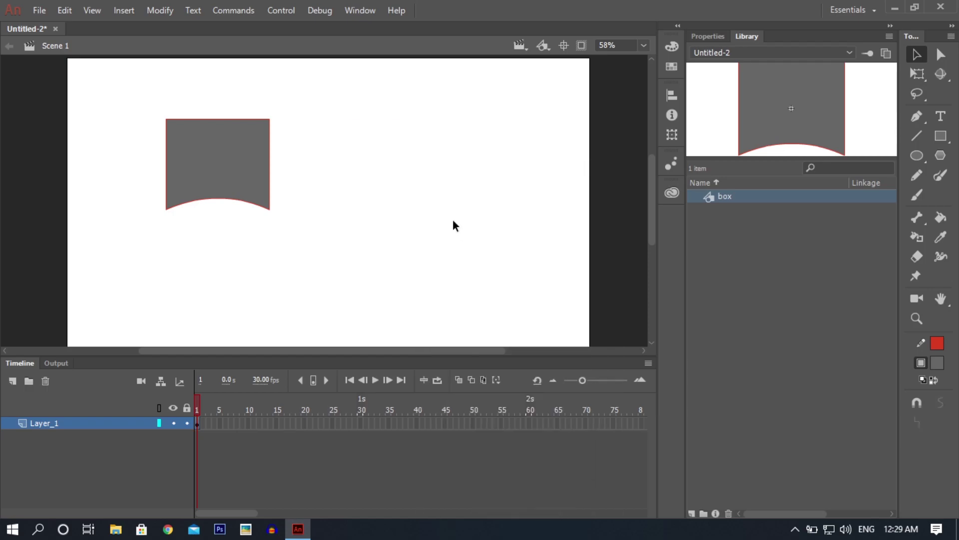
Start a new Graphic symbol and try to give it the name box.
{"action": "left_click", "coordinate": [124, 10]}
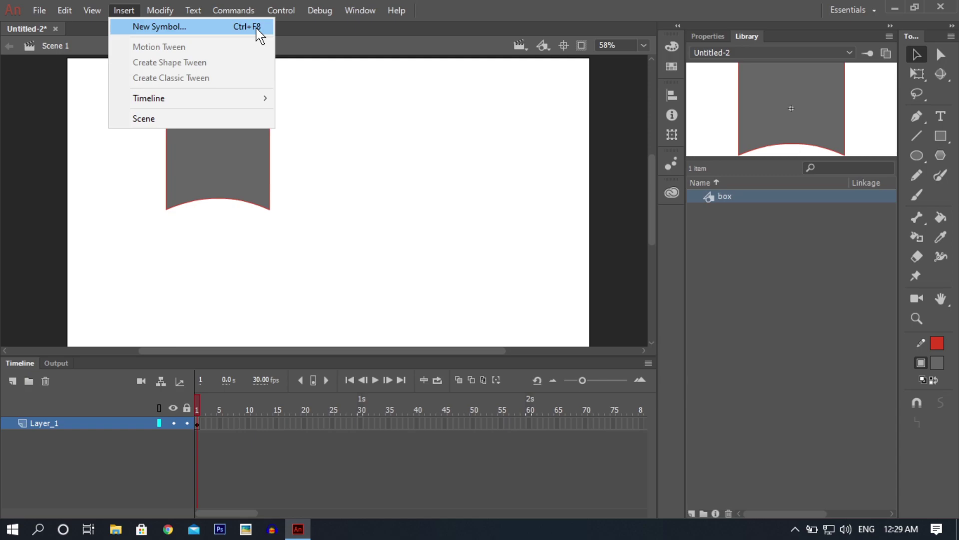
{"action": "left_click", "coordinate": [217, 27]}
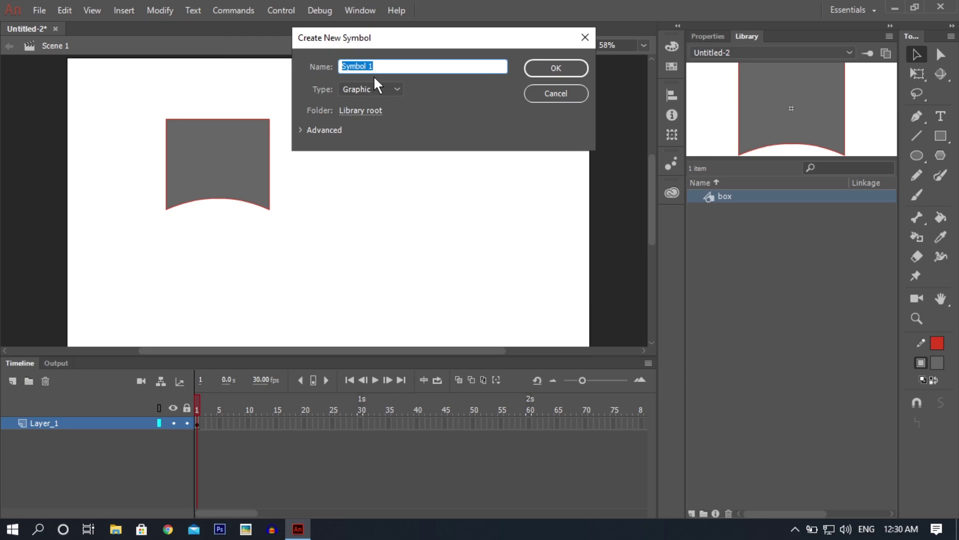
{"action": "type", "text": "box2"}
{"action": "key", "text": "BackSpace"}
{"action": "left_click", "coordinate": [569, 69]}
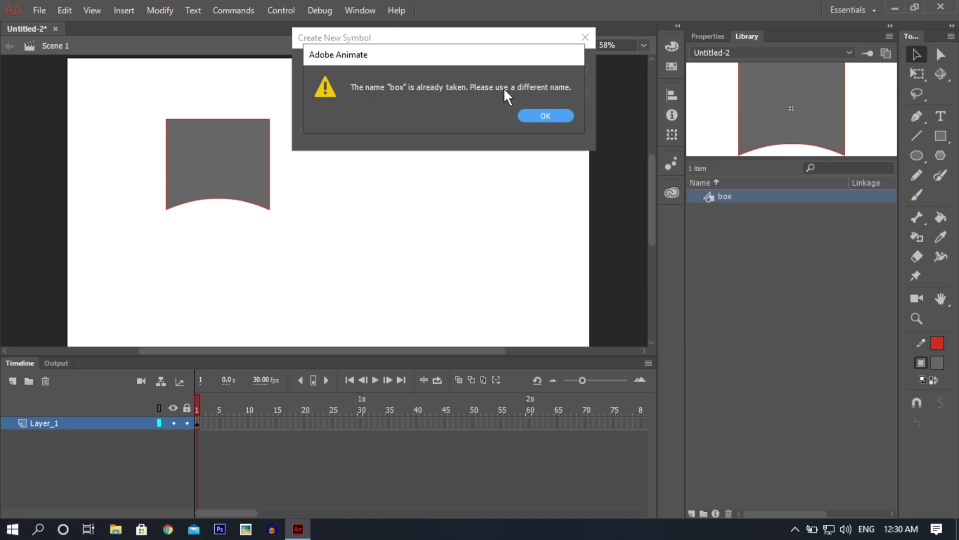
{"action": "left_click", "coordinate": [556, 114]}
Name the new Graphic symbol box1 and create it in the library root.
{"action": "left_click", "coordinate": [382, 66]}
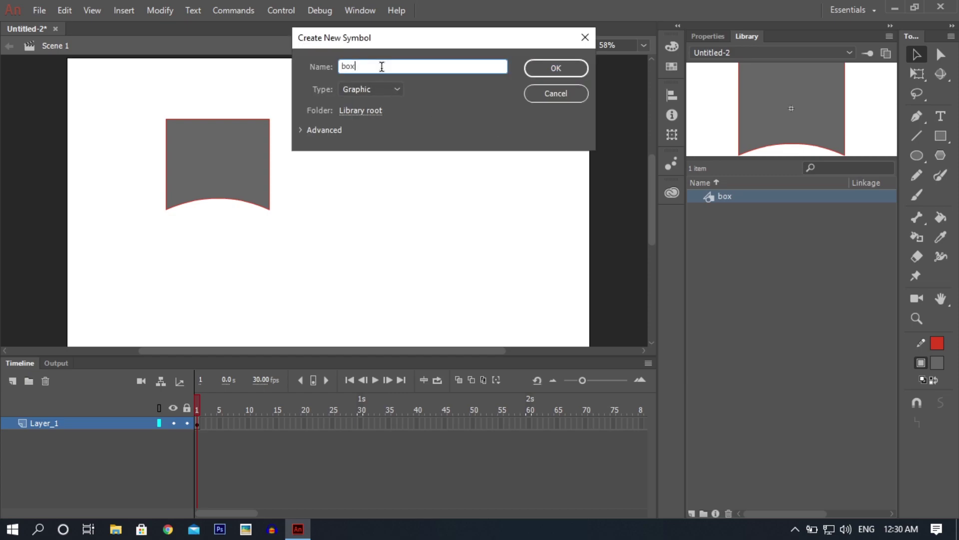
{"action": "type", "text": "1"}
{"action": "left_click", "coordinate": [542, 77]}
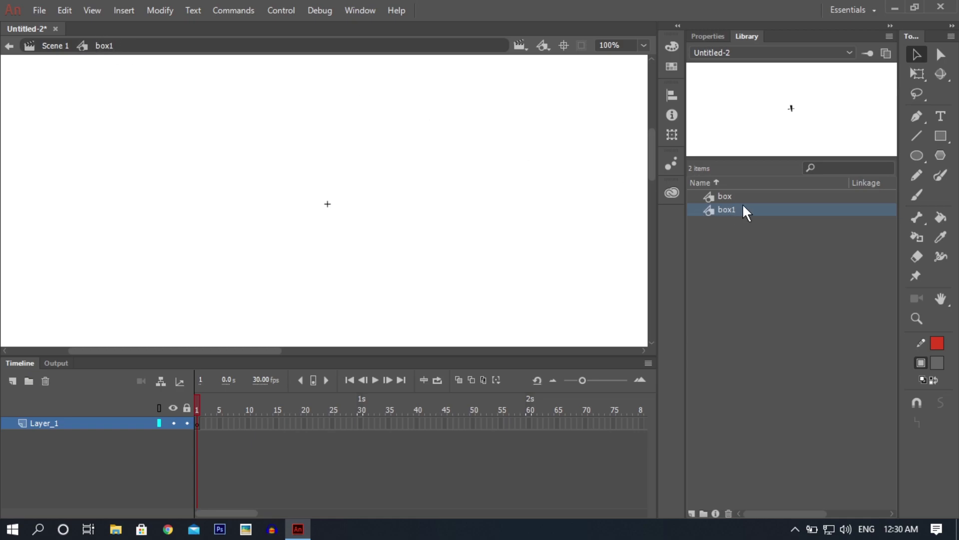
Paste the cut square into the centre of the box1 symbol and return to Scene 1.
{"action": "right_click", "coordinate": [286, 196]}
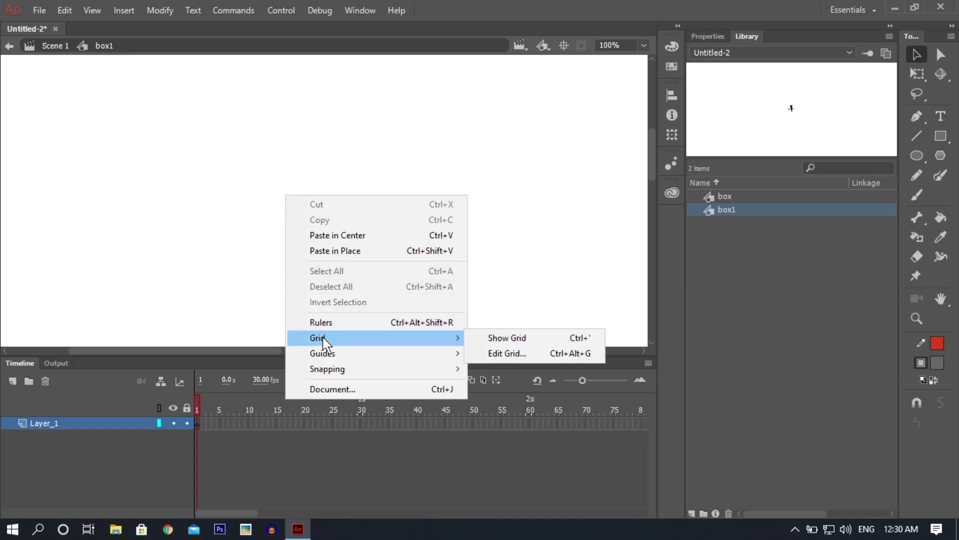
{"action": "left_click", "coordinate": [363, 236]}
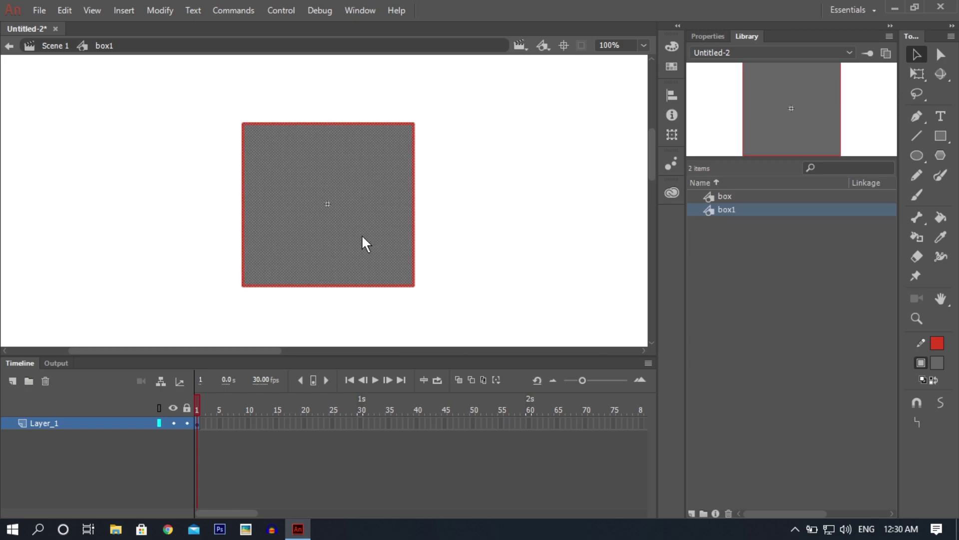
{"action": "left_click", "coordinate": [460, 188]}
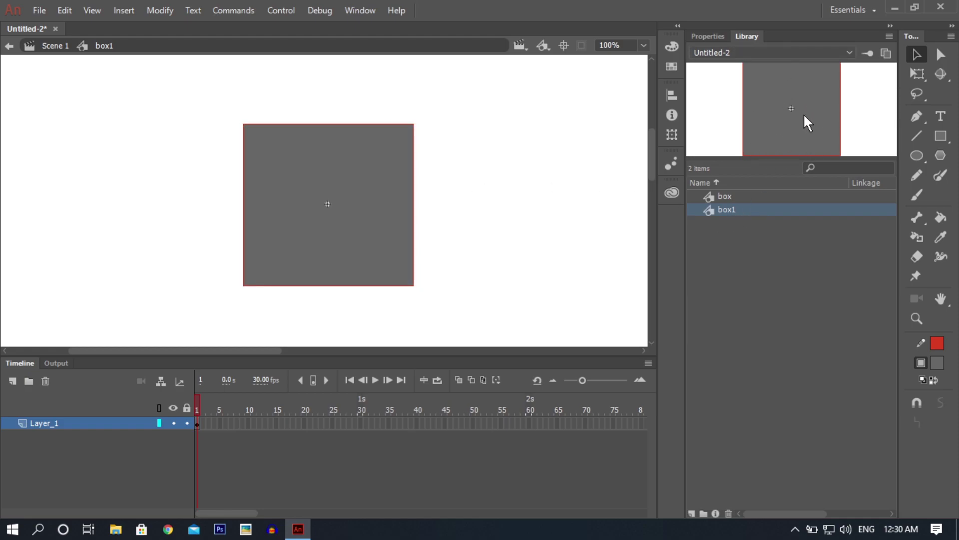
{"action": "left_click", "coordinate": [54, 46]}
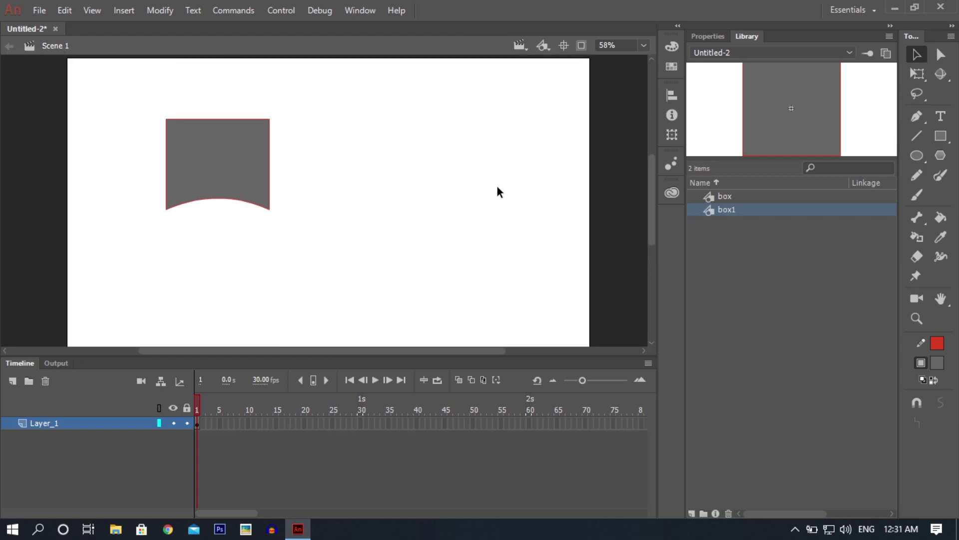
Open the box1 symbol from the library to view its contents, and return to Scene 1.
{"action": "left_click", "coordinate": [741, 328]}
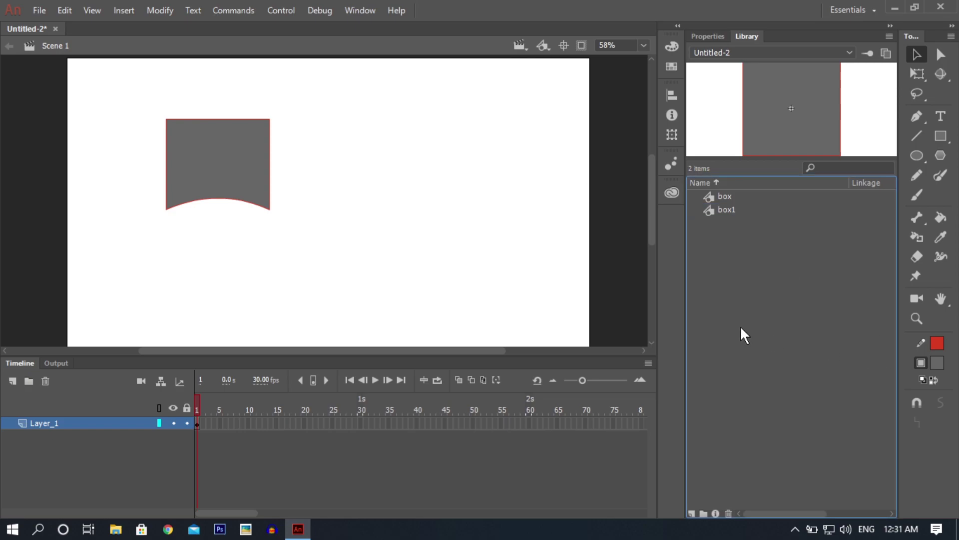
{"action": "left_click", "coordinate": [723, 210]}
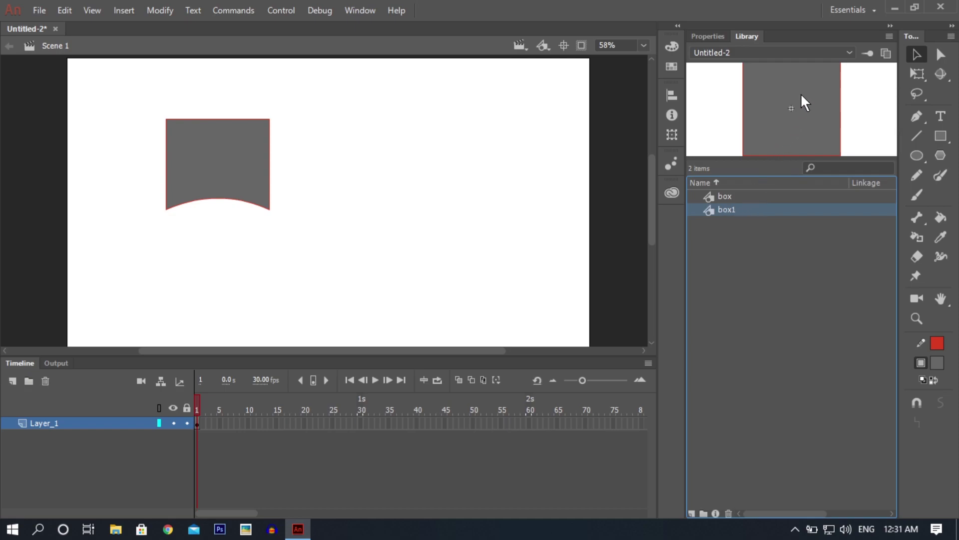
{"action": "double_click", "coordinate": [794, 105]}
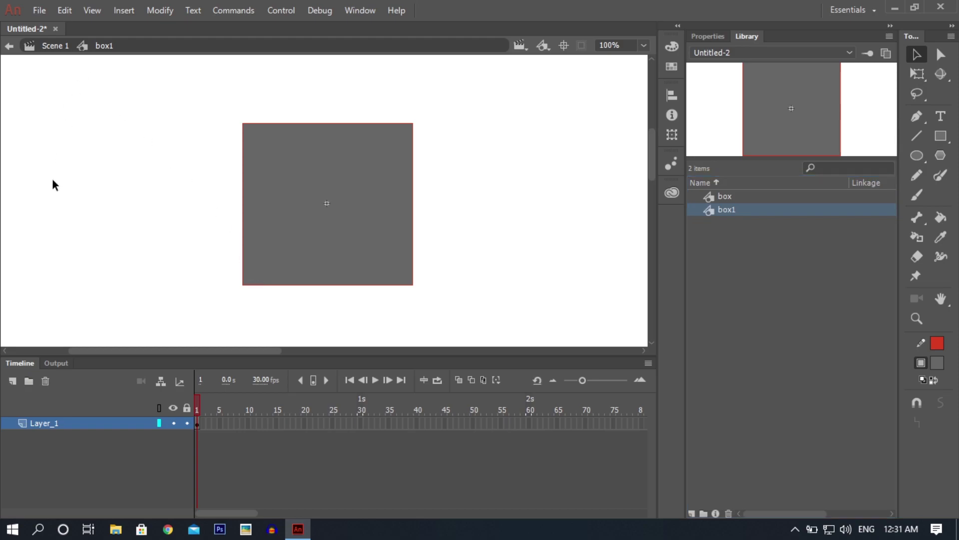
{"action": "left_click", "coordinate": [61, 47]}
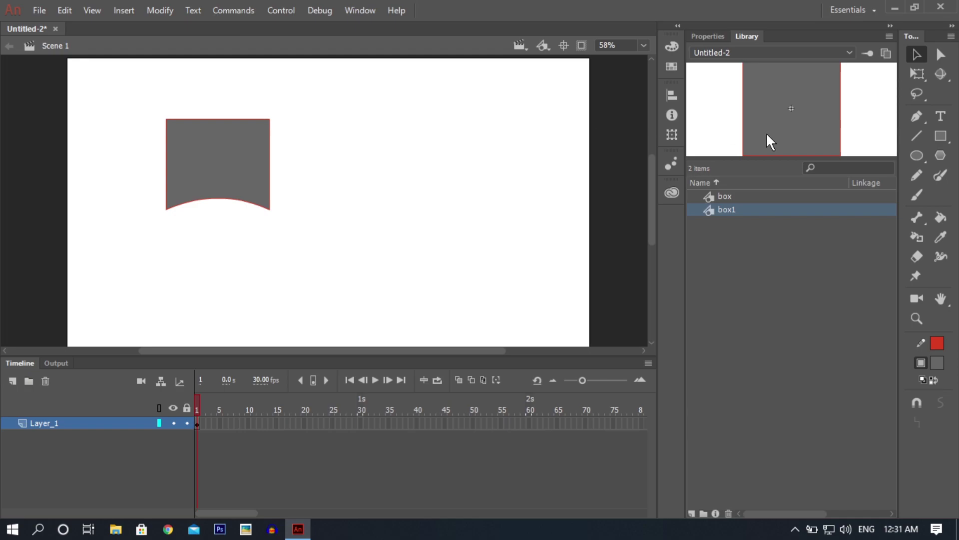
Place an instance of box1 from the library on the stage beside the box instance, and leave everything deselected.
{"action": "left_click_drag", "start_coordinate": [819, 113], "coordinate": [419, 179]}
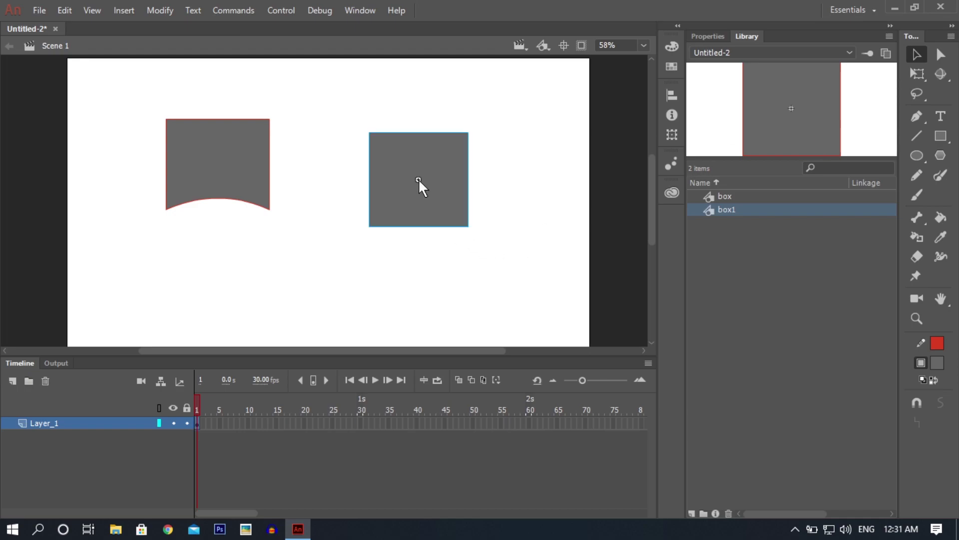
{"action": "left_click", "coordinate": [467, 275]}
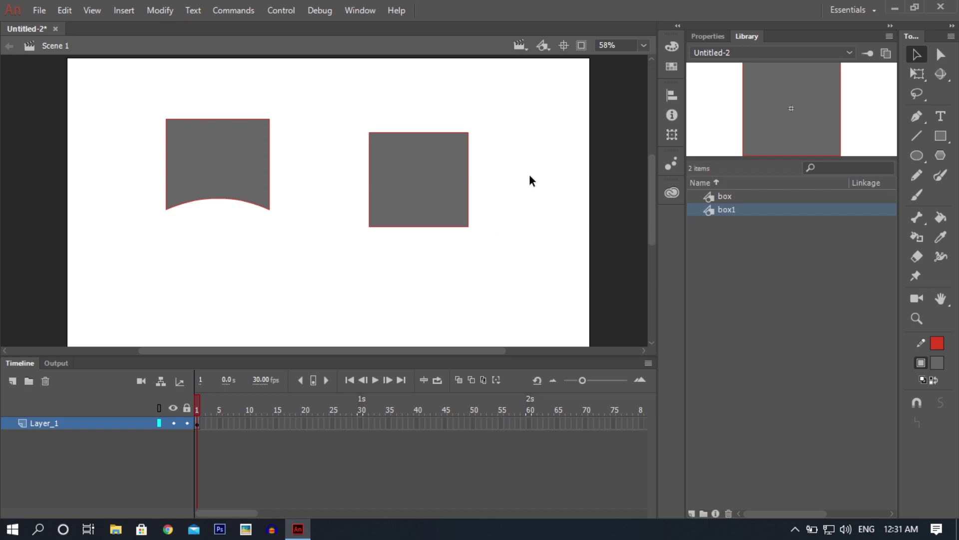
{"action": "left_click", "coordinate": [229, 176]}
{"action": "left_click", "coordinate": [298, 236]}
Draw a rectangle about 189 by 131 px below and between the two instances, and show its shape properties.
{"action": "left_click", "coordinate": [941, 135]}
{"action": "left_click_drag", "start_coordinate": [278, 241], "coordinate": [357, 296]}
{"action": "left_click", "coordinate": [917, 53]}
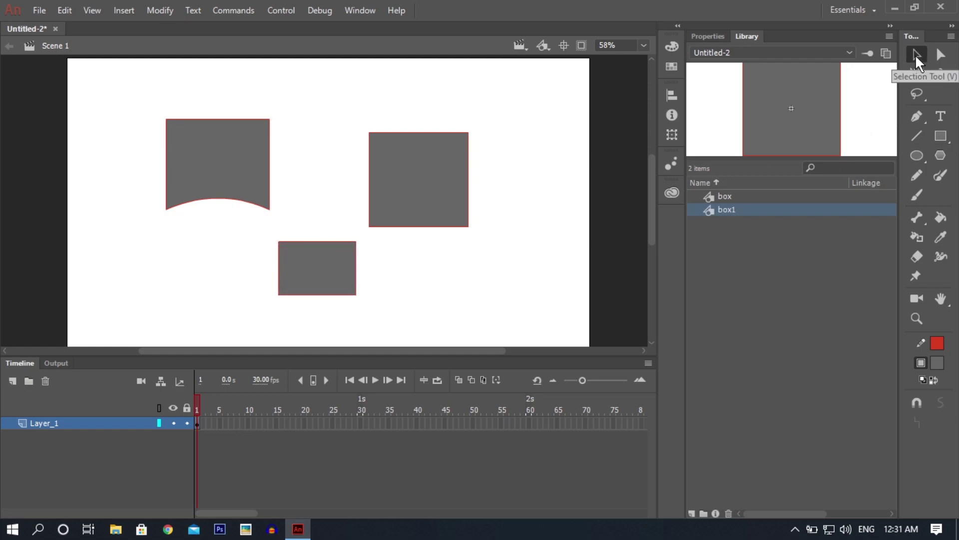
{"action": "double_click", "coordinate": [323, 272]}
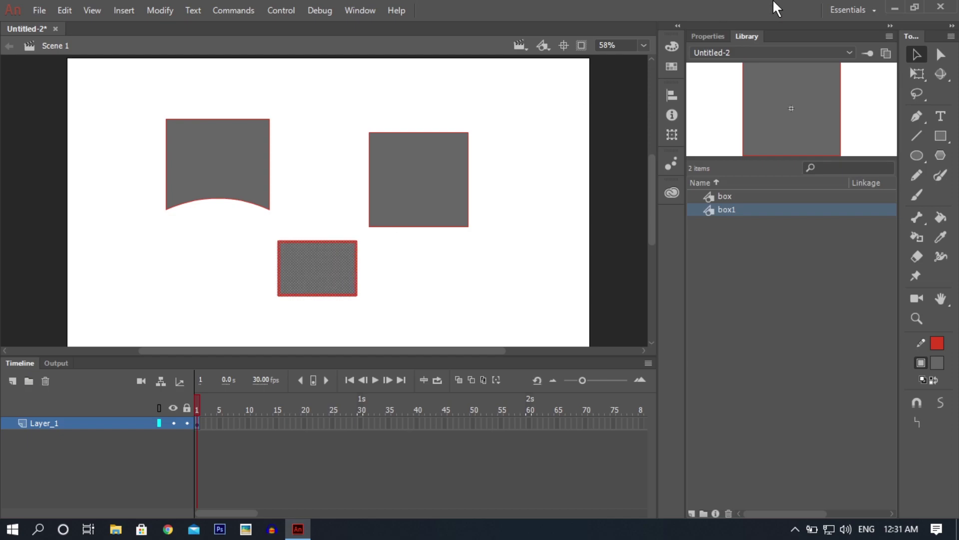
{"action": "left_click", "coordinate": [703, 39]}
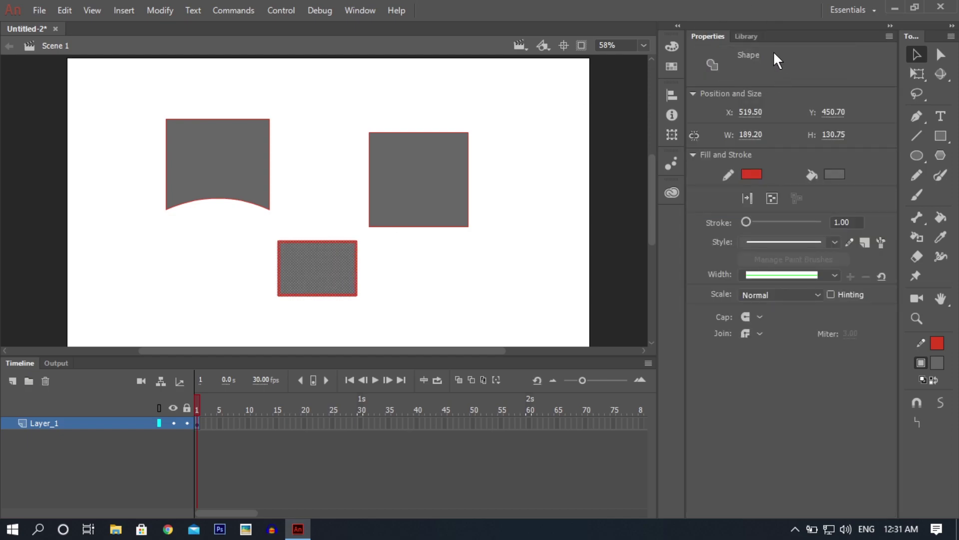
Cut the small rectangle from the stage to the clipboard.
{"action": "right_click", "coordinate": [299, 261]}
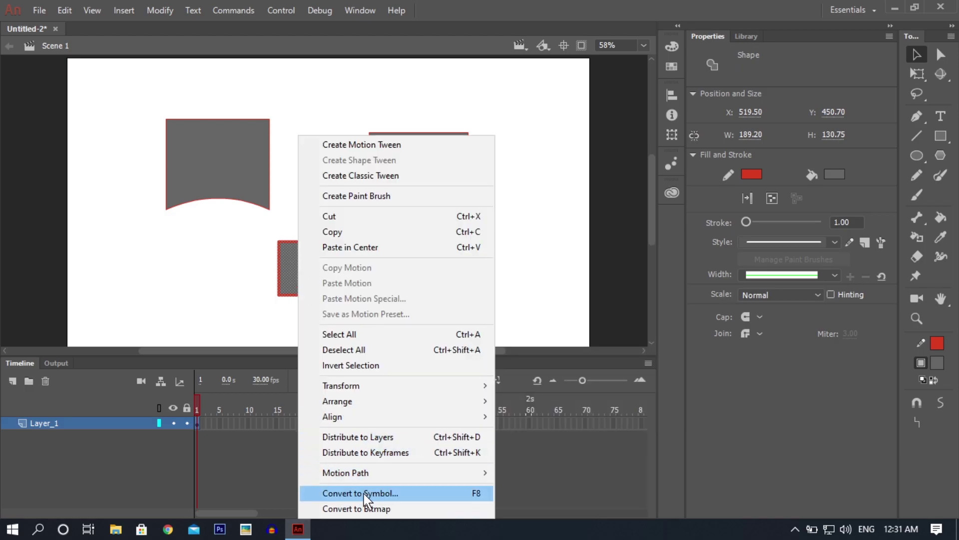
{"action": "left_click", "coordinate": [591, 153]}
{"action": "left_click", "coordinate": [316, 257]}
{"action": "right_click", "coordinate": [316, 257]}
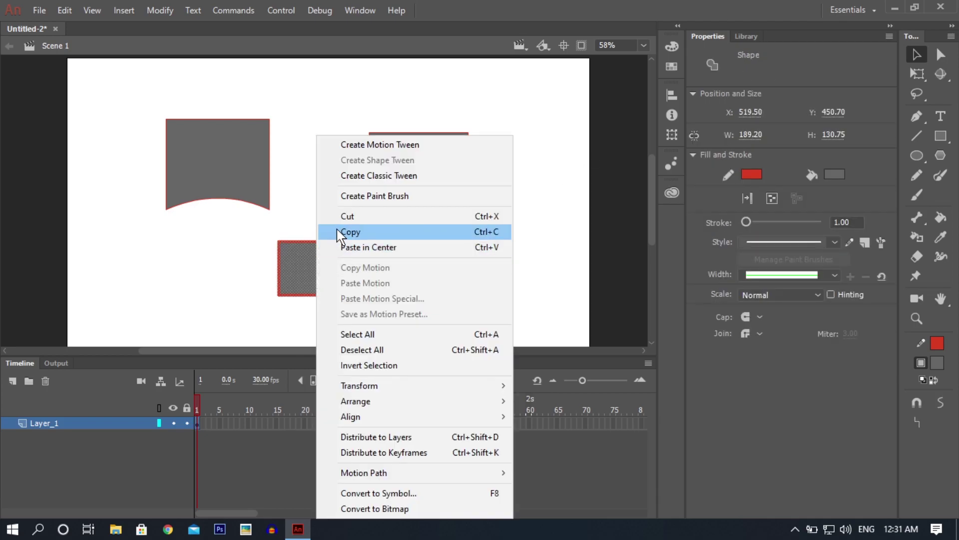
{"action": "left_click", "coordinate": [348, 219]}
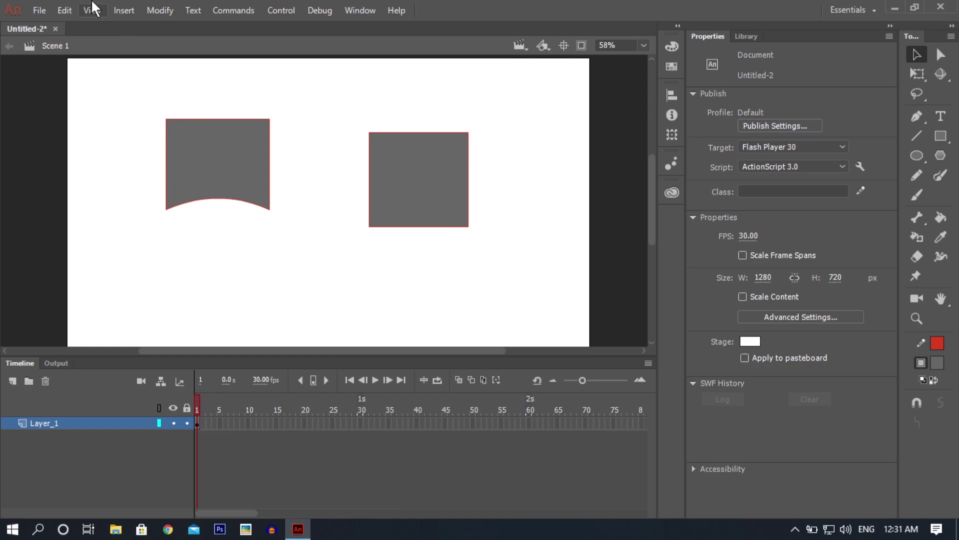
Create a new Graphic symbol with the default name and paste the cut rectangle into its centre.
{"action": "left_click", "coordinate": [123, 10]}
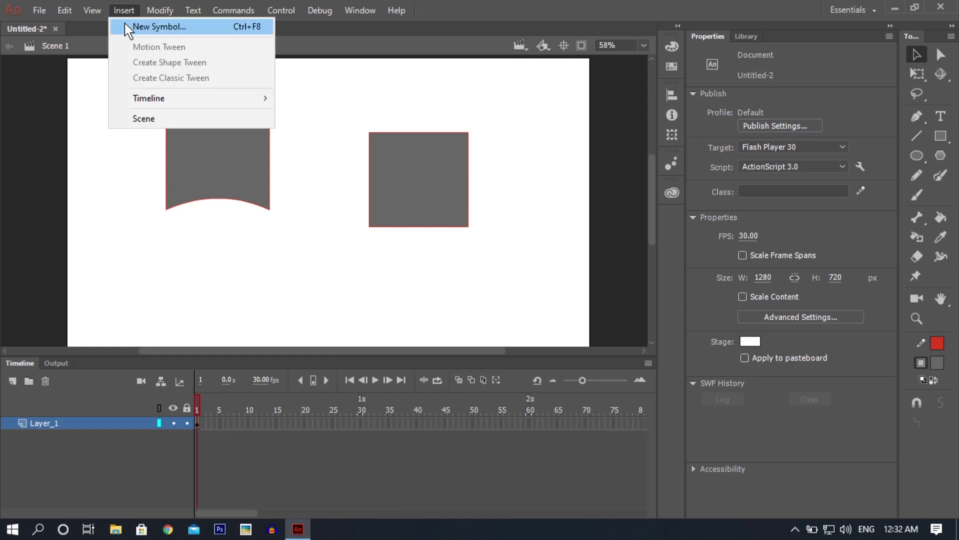
{"action": "left_click", "coordinate": [126, 26]}
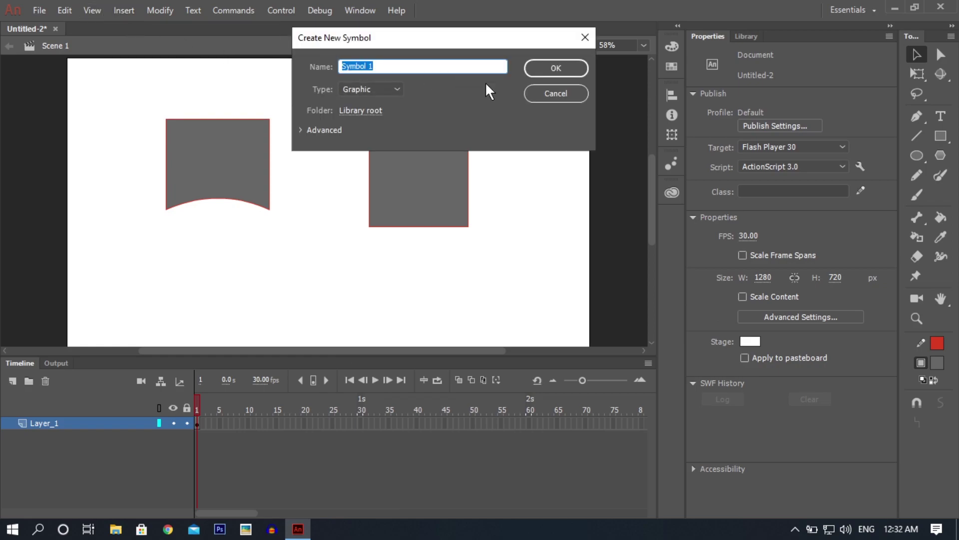
{"action": "left_click", "coordinate": [544, 73]}
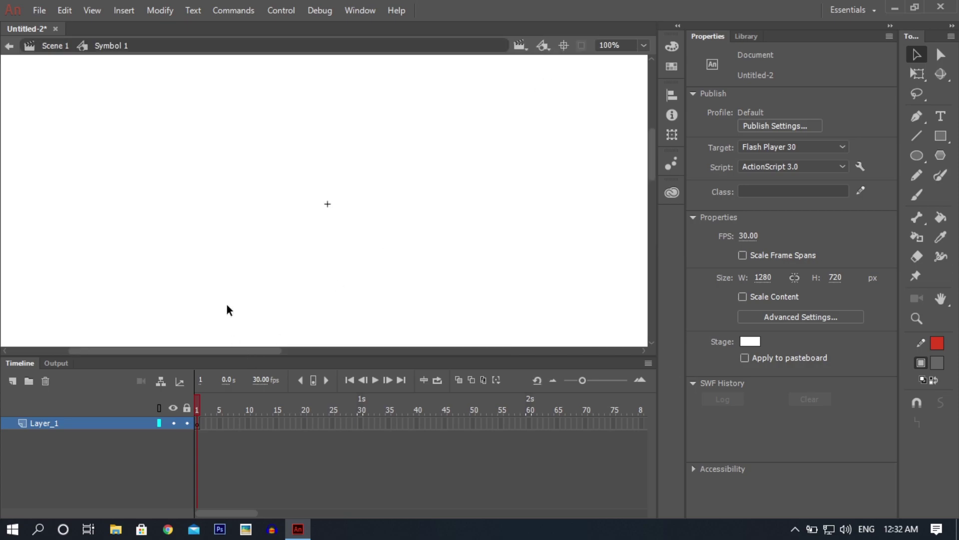
{"action": "right_click", "coordinate": [256, 246]}
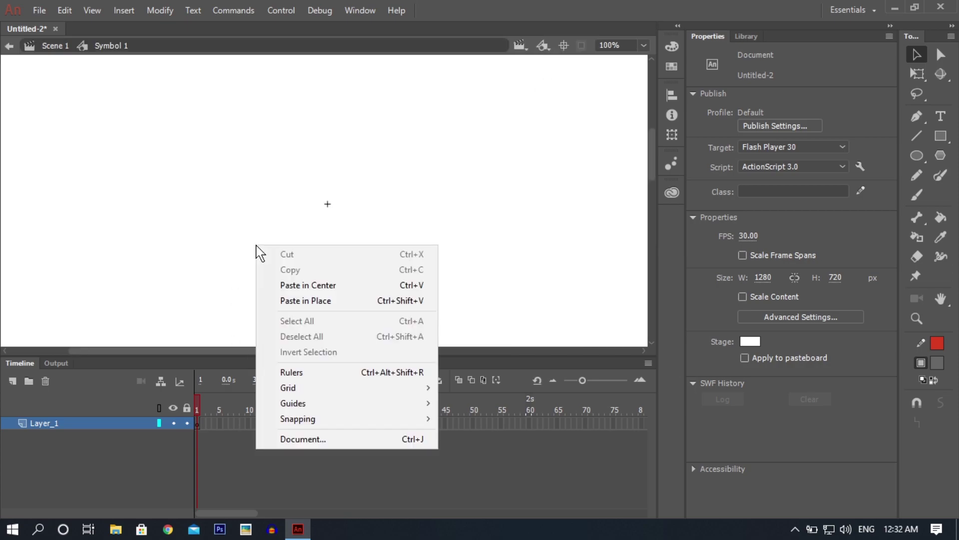
{"action": "left_click", "coordinate": [301, 287]}
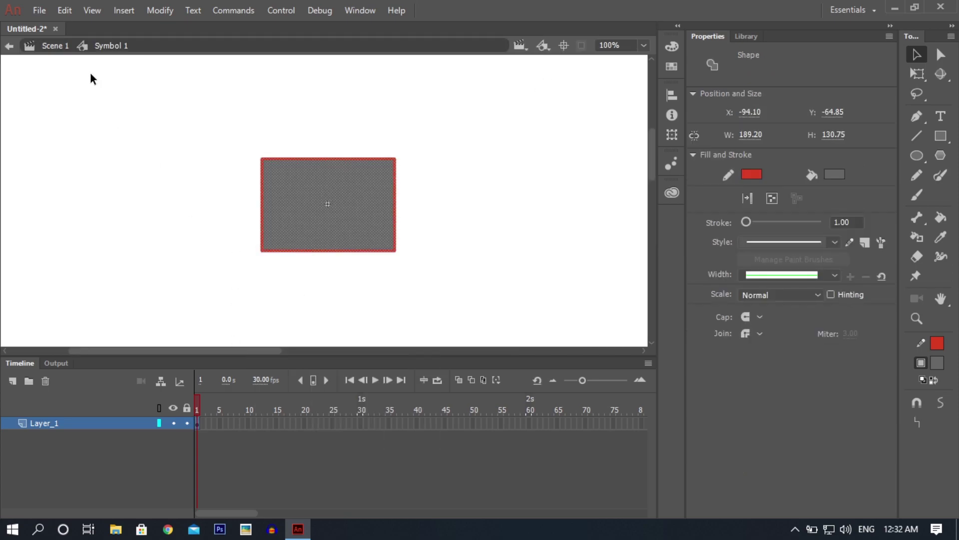
Leave the new symbol's editing mode and return to Scene 1.
{"action": "left_click", "coordinate": [60, 53]}
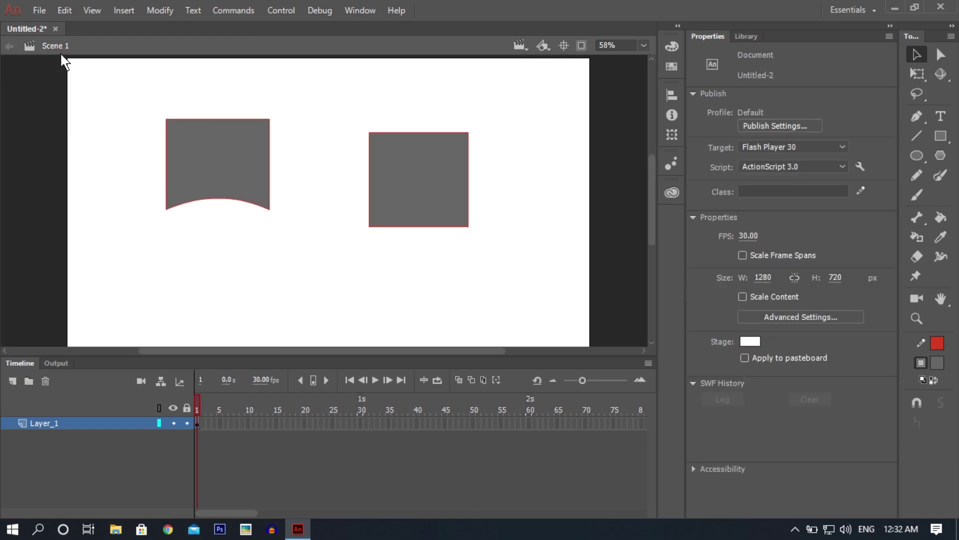
{"action": "left_click", "coordinate": [120, 9]}
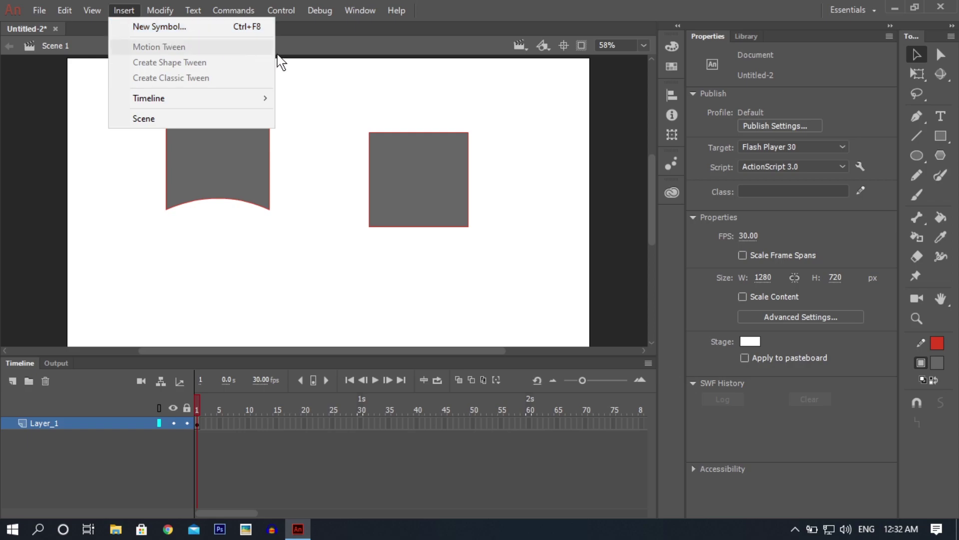
{"action": "left_click", "coordinate": [352, 94]}
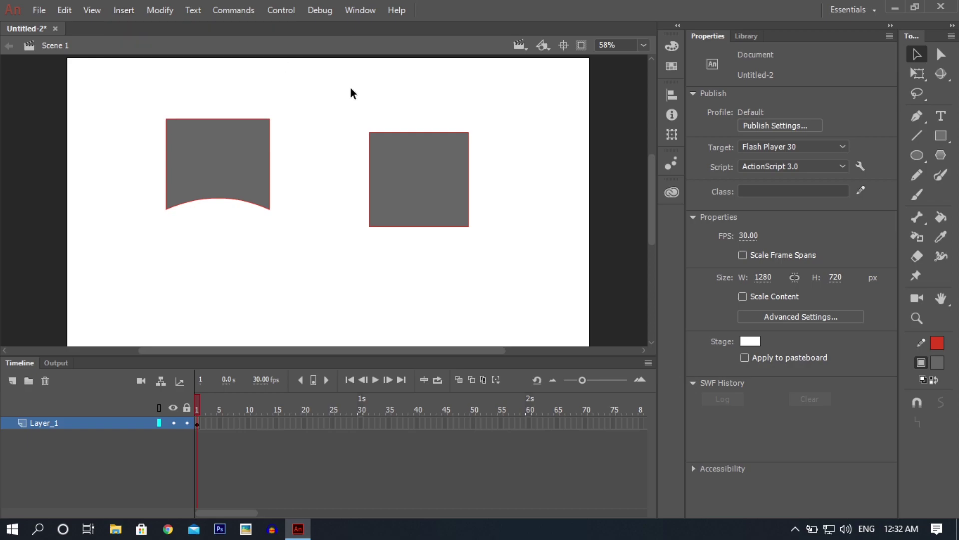
Preview the box and box1 symbols in the library to compare them.
{"action": "left_click", "coordinate": [752, 35]}
{"action": "left_click", "coordinate": [733, 201]}
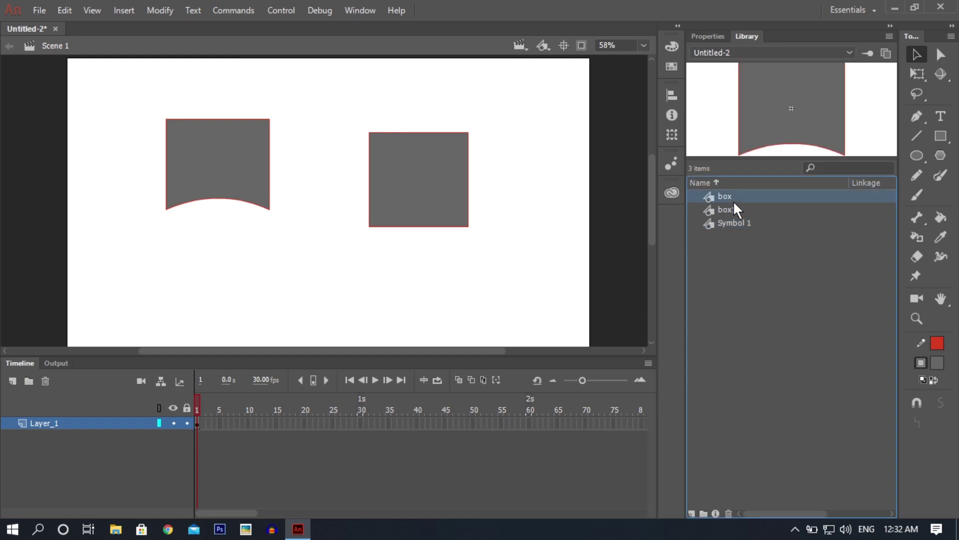
{"action": "left_click", "coordinate": [730, 209]}
{"action": "left_click", "coordinate": [730, 196]}
{"action": "left_click", "coordinate": [729, 209]}
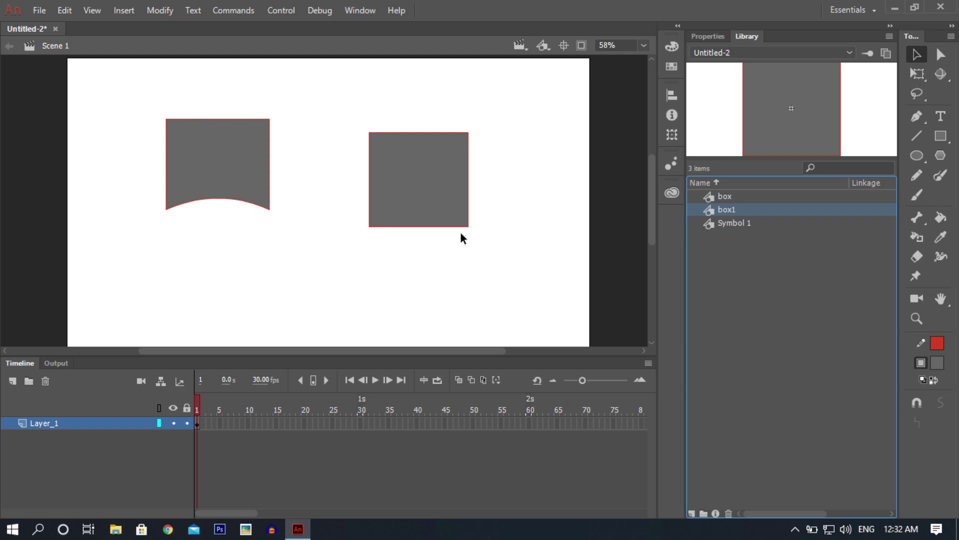
Delete both instances from the stage and draw a rectangle about 217 by 203 px in the stage's upper-left area.
{"action": "left_click_drag", "start_coordinate": [514, 106], "coordinate": [142, 251]}
{"action": "key", "text": "Delete"}
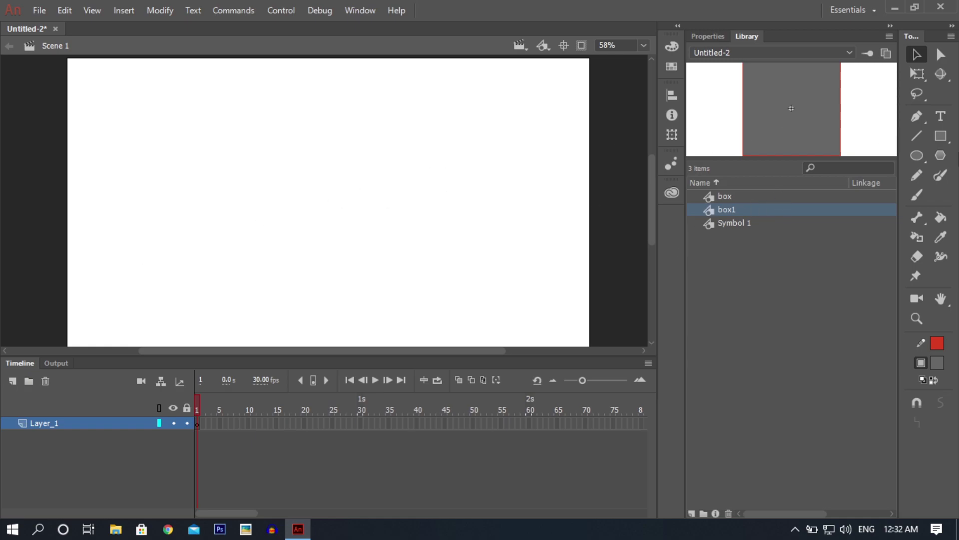
{"action": "left_click", "coordinate": [943, 137]}
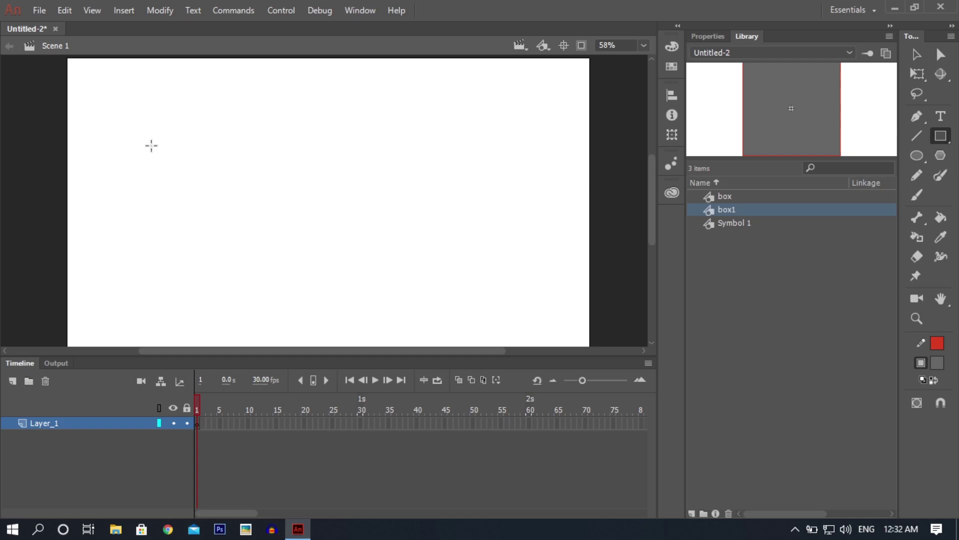
{"action": "mouse_move", "coordinate": [150, 134]}
{"action": "left_mouse_down"}
{"action": "mouse_move", "coordinate": [238, 200]}
{"action": "mouse_move", "coordinate": [238, 217]}
{"action": "left_mouse_up"}
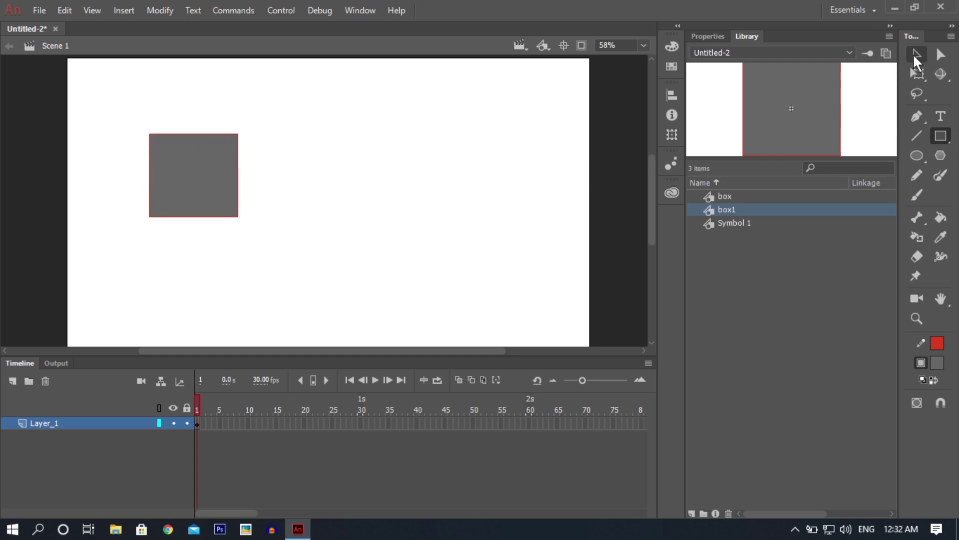
Convert the whole rectangle, fill and stroke, to a Graphic symbol with the default name Symbol 2.
{"action": "left_click", "coordinate": [917, 55]}
{"action": "double_click", "coordinate": [199, 170]}
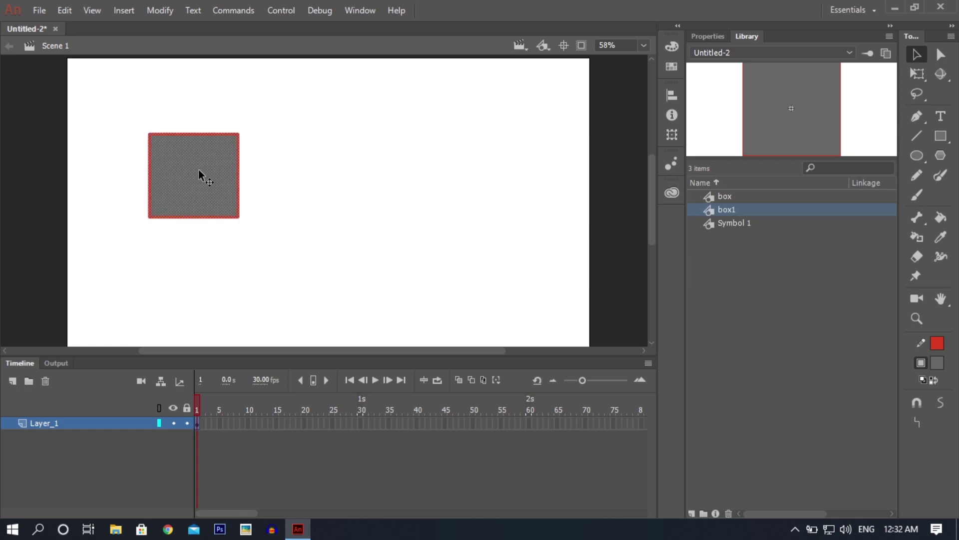
{"action": "right_click", "coordinate": [199, 170]}
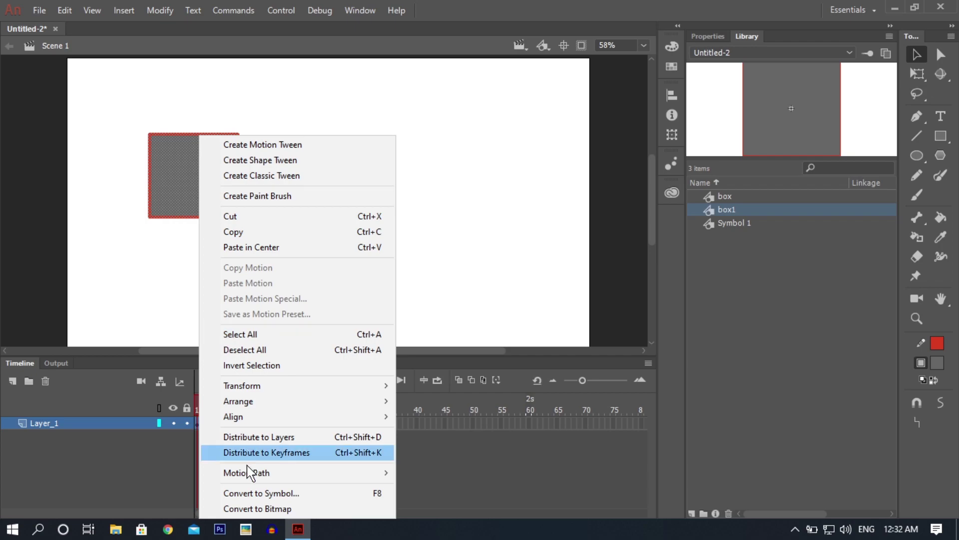
{"action": "left_click", "coordinate": [252, 493]}
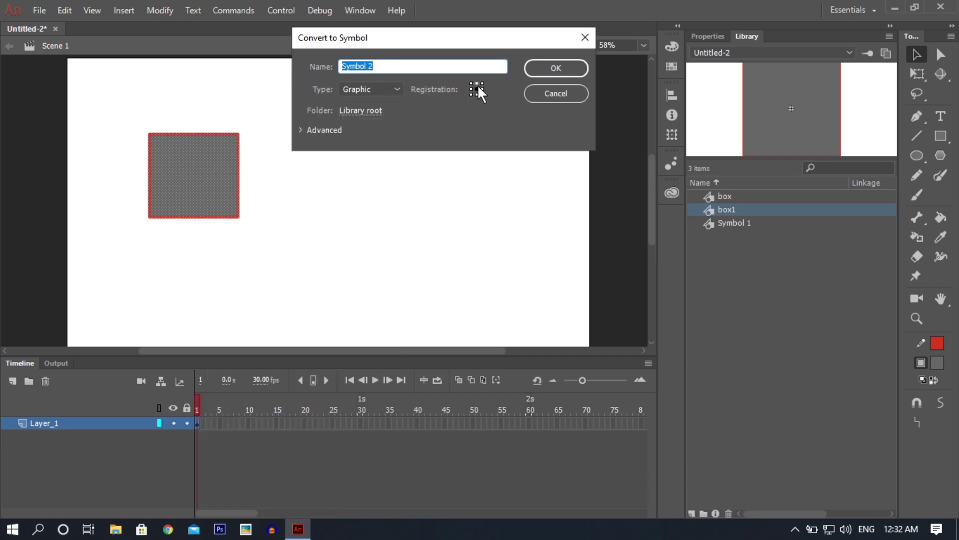
{"action": "left_click", "coordinate": [548, 73]}
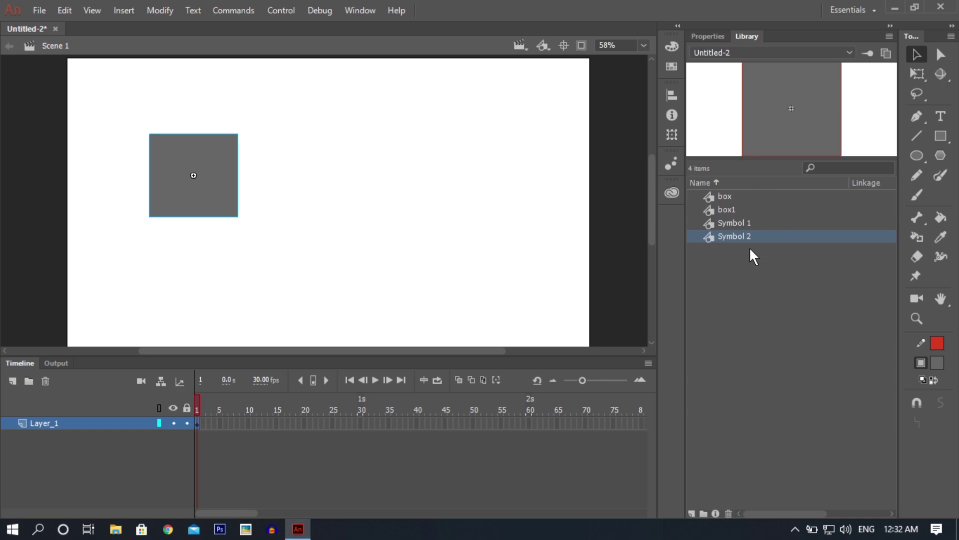
Delete the box, box1 and Symbol 1 symbols from the library and leave everything on the stage deselected.
{"action": "left_click", "coordinate": [728, 223]}
{"action": "left_click", "coordinate": [728, 195], "text": "shift"}
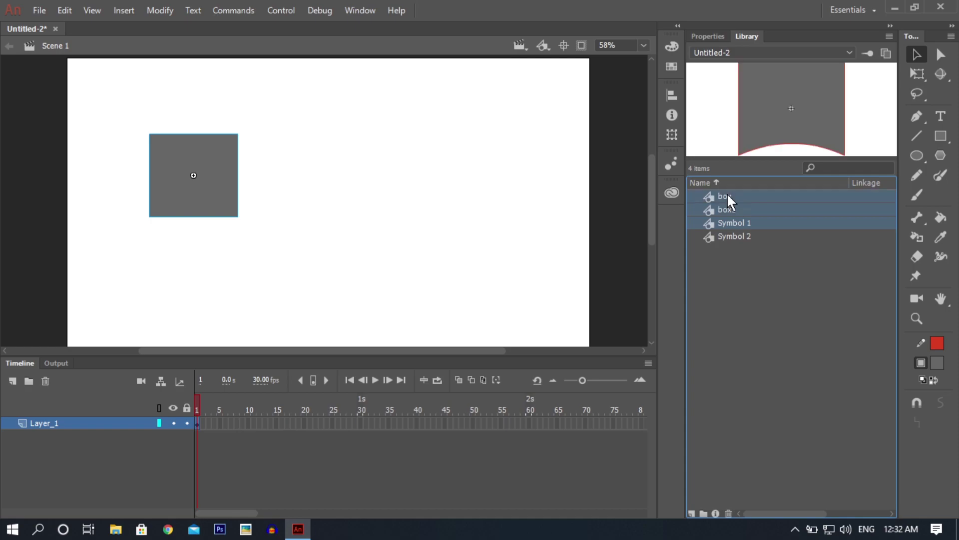
{"action": "key", "text": "Delete"}
{"action": "left_click", "coordinate": [728, 197]}
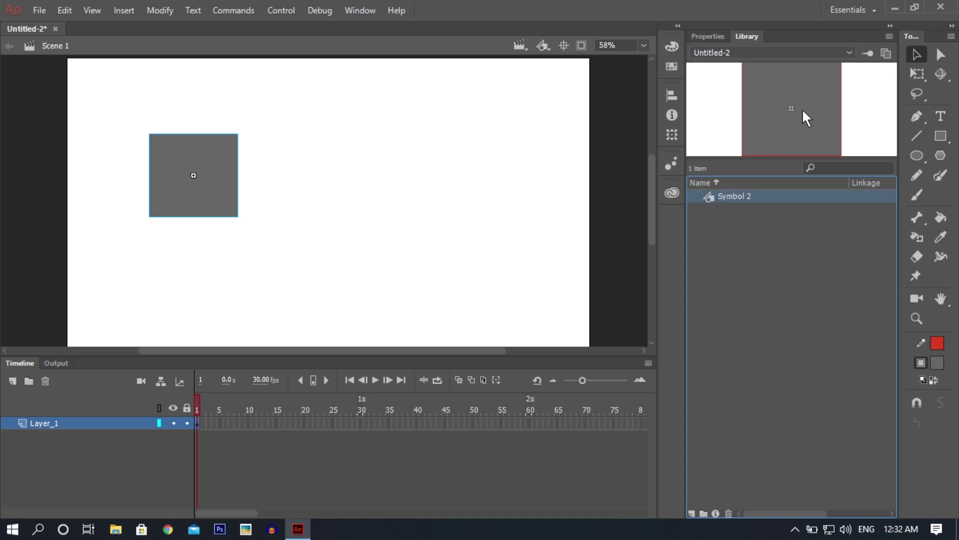
{"action": "left_click", "coordinate": [352, 279]}
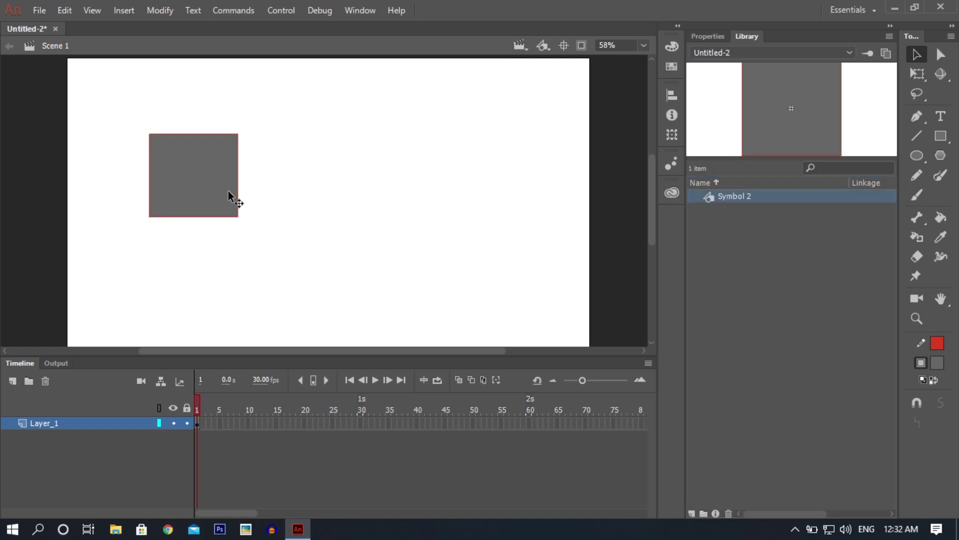
Open the Symbol 2 instance in place, examine the properties of the shape inside it, and return to Scene 1.
{"action": "double_click", "coordinate": [193, 185]}
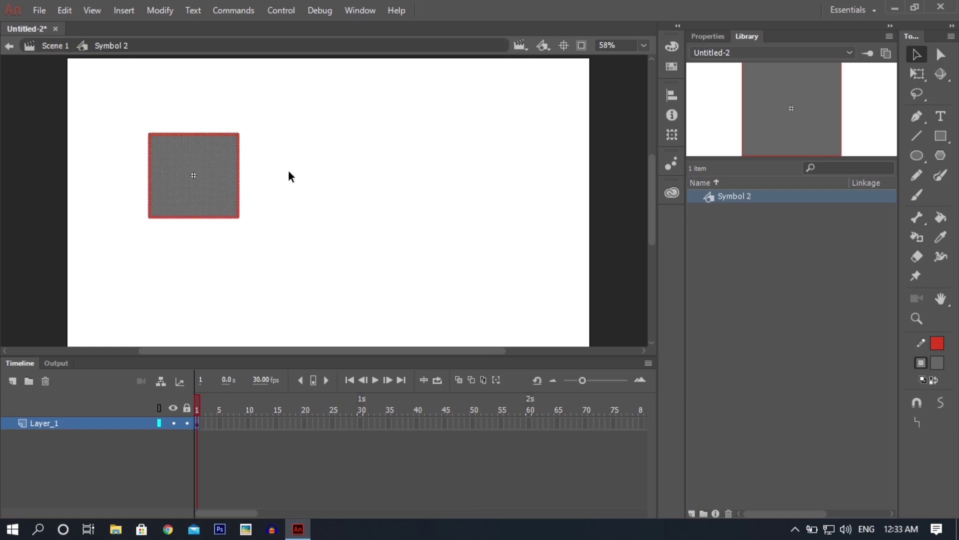
{"action": "left_click", "coordinate": [718, 35]}
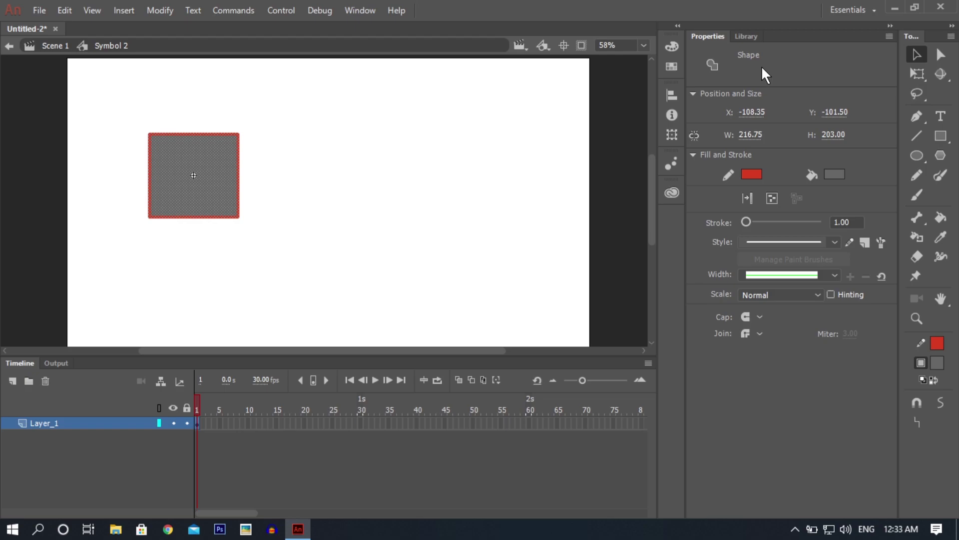
{"action": "double_click", "coordinate": [322, 147]}
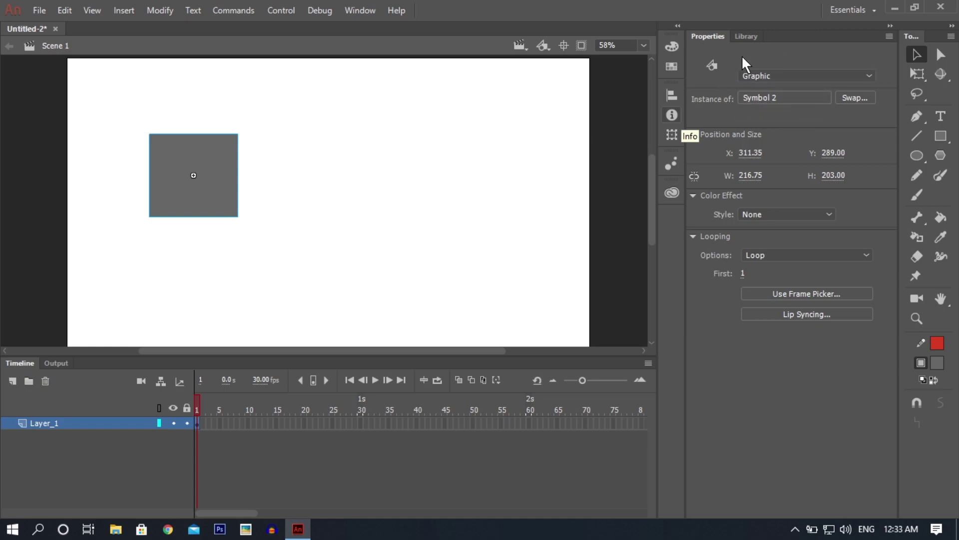
{"action": "left_click", "coordinate": [465, 187]}
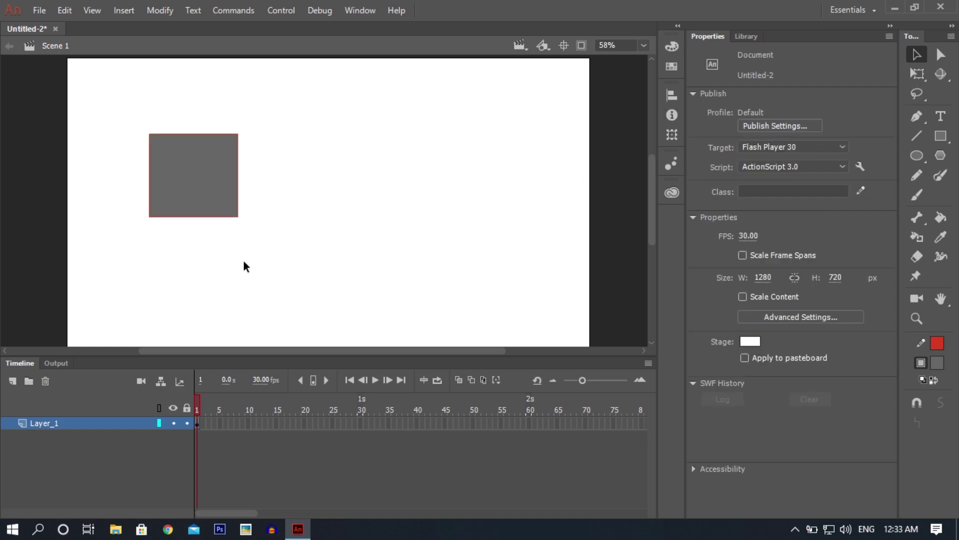
Move the Symbol 2 instance towards the stage's left edge, to about X 177, Y 275, and leave it selected.
{"action": "left_click", "coordinate": [208, 179]}
{"action": "left_click_drag", "start_coordinate": [233, 172], "coordinate": [179, 167]}
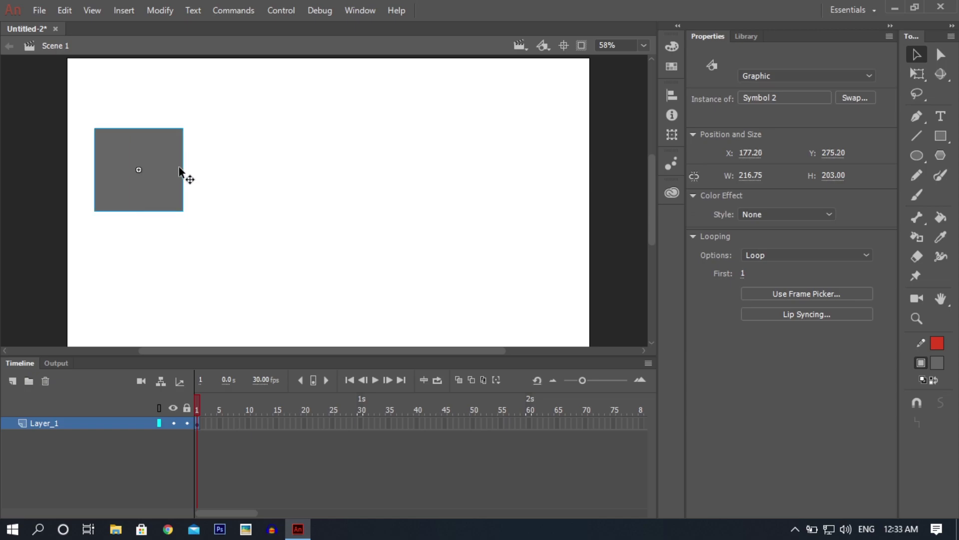
{"action": "left_click", "coordinate": [259, 233]}
{"action": "left_click", "coordinate": [152, 173]}
{"action": "left_click", "coordinate": [277, 221]}
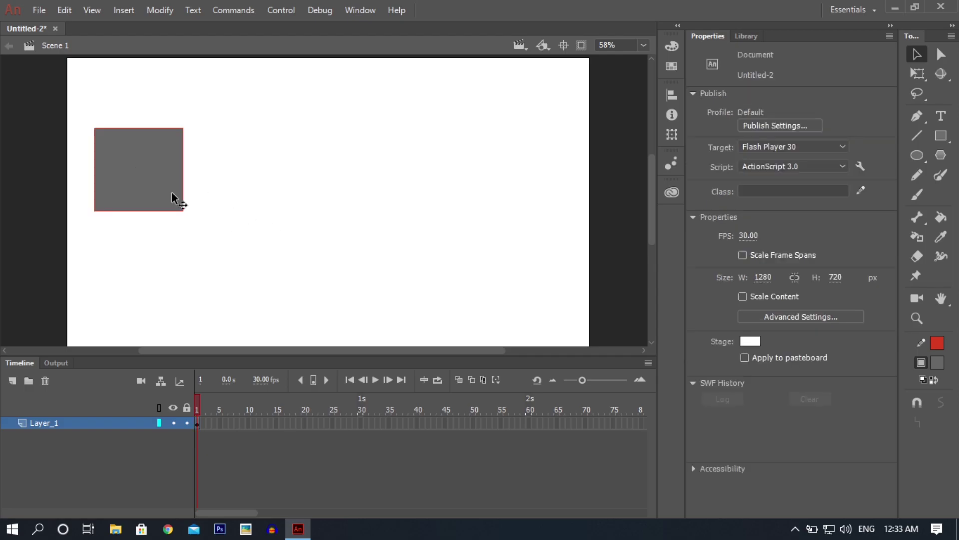
{"action": "left_click", "coordinate": [150, 176]}
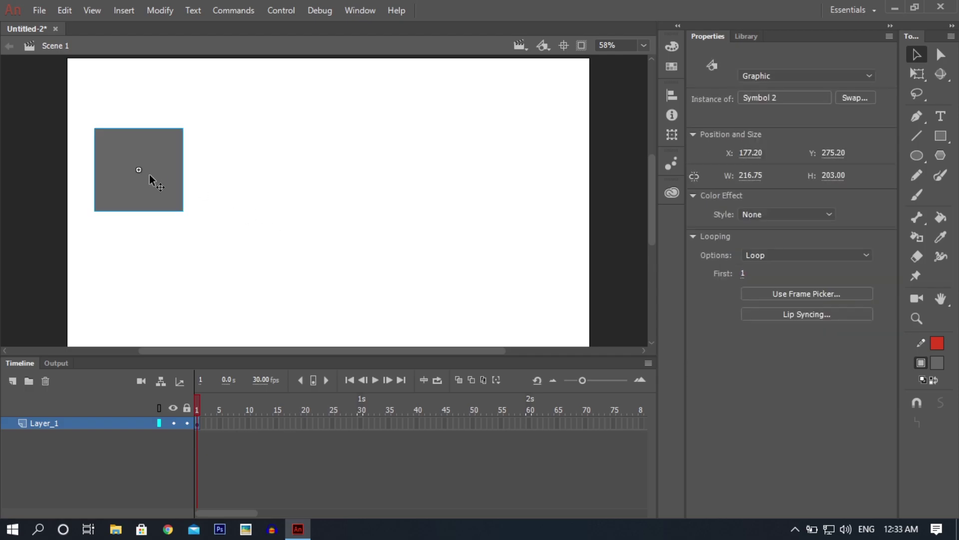
Insert keyframes at frames 30 and 15 of Layer_1 in the main timeline.
{"action": "right_click", "coordinate": [360, 424]}
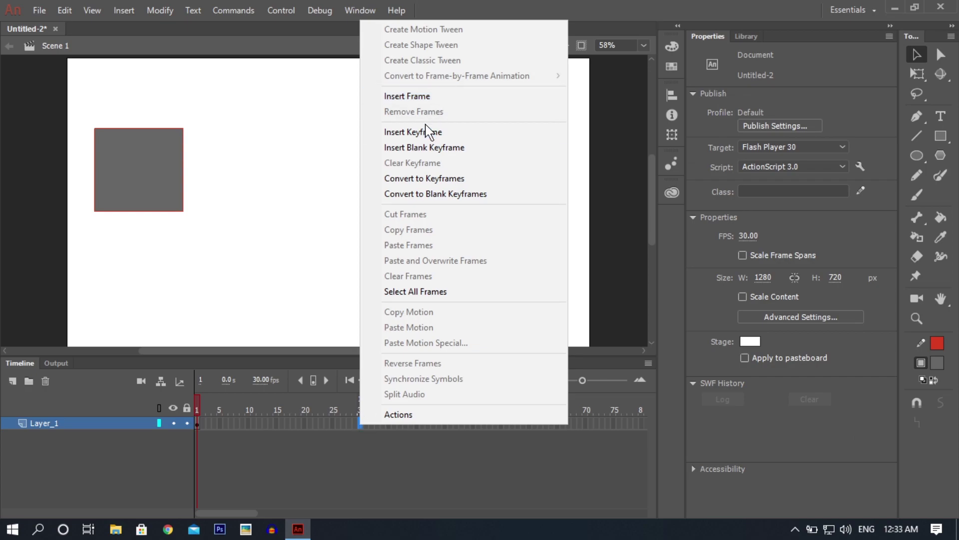
{"action": "left_click", "coordinate": [426, 132]}
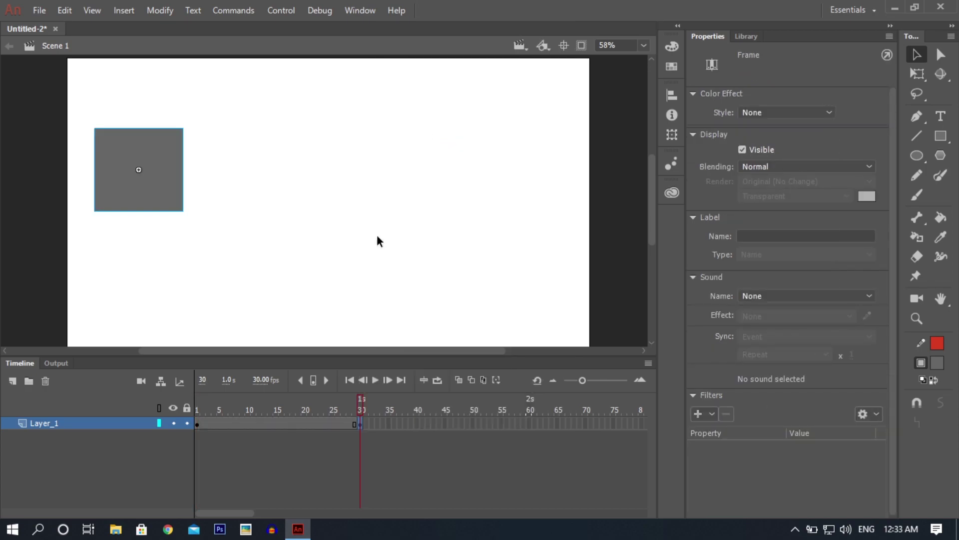
{"action": "left_click", "coordinate": [275, 424]}
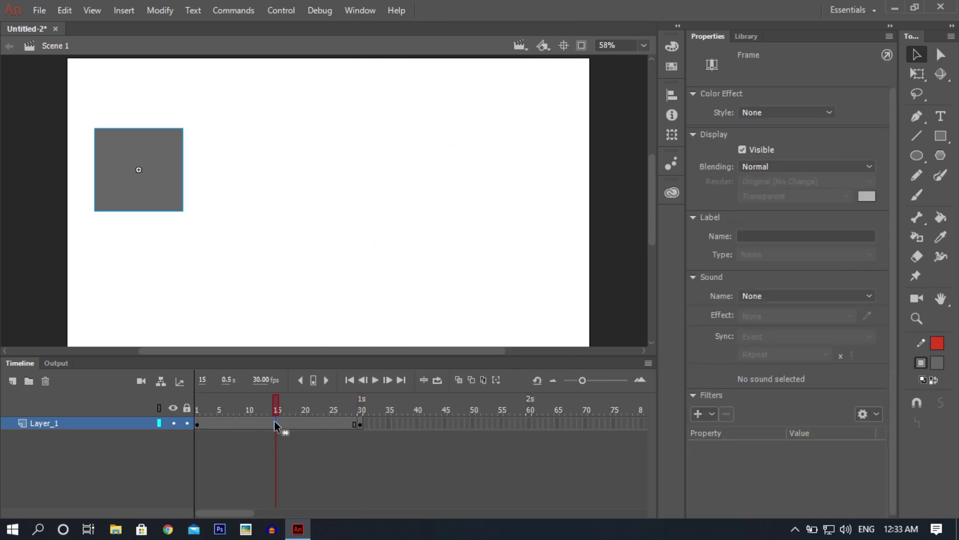
{"action": "right_click", "coordinate": [274, 424]}
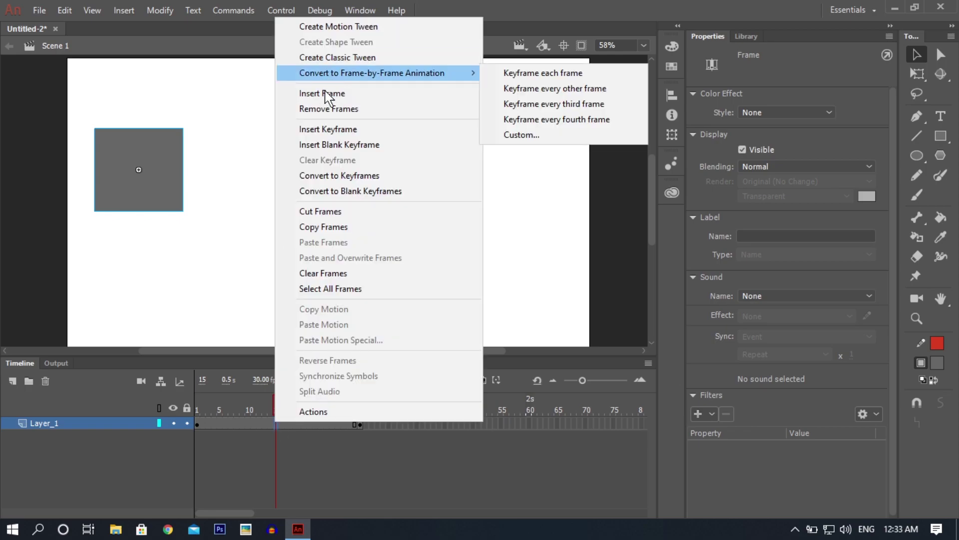
{"action": "left_click", "coordinate": [323, 128]}
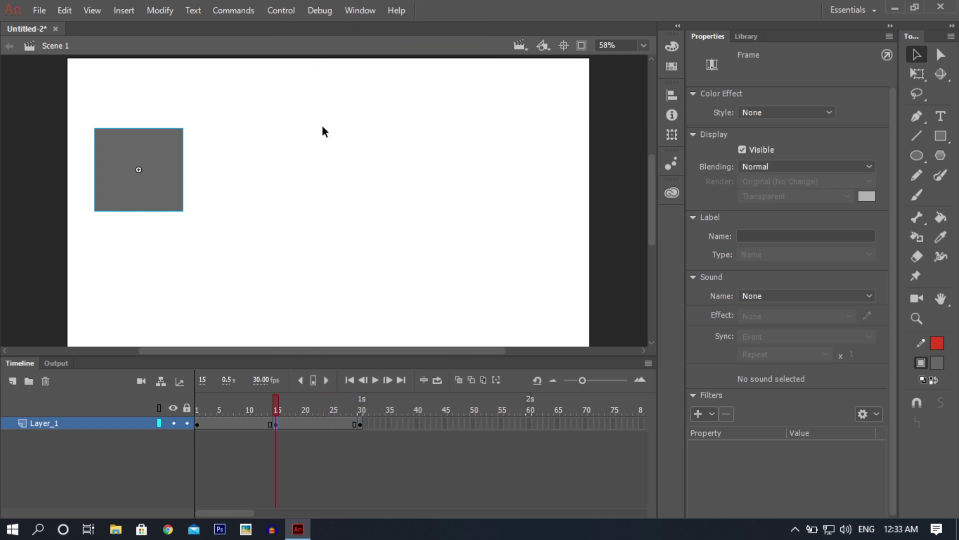
Move the box at frame 15 straight across the stage to about X 1113, and create classic tweens on both frame spans.
{"action": "left_click_drag", "start_coordinate": [124, 163], "coordinate": [508, 166]}
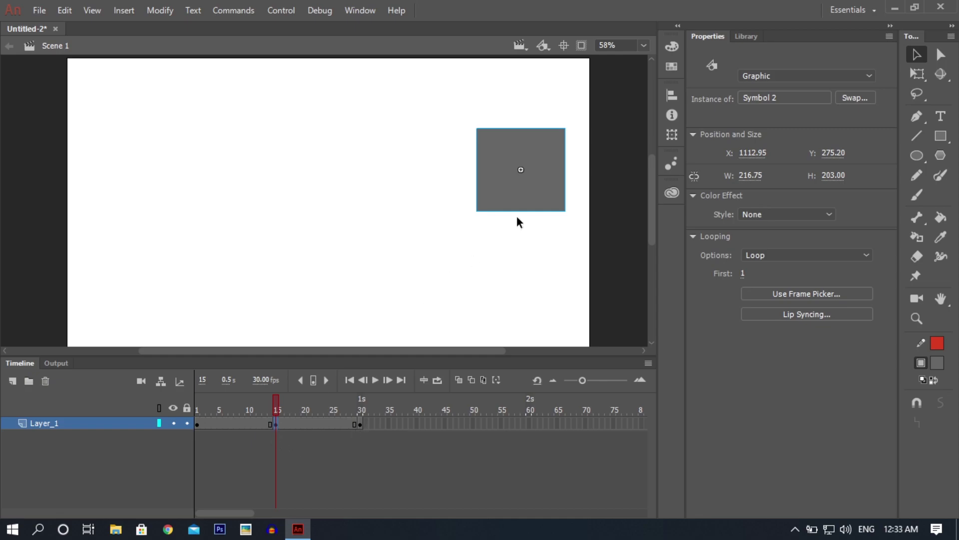
{"action": "left_click_drag", "start_coordinate": [241, 424], "coordinate": [296, 424]}
{"action": "right_click", "coordinate": [287, 424]}
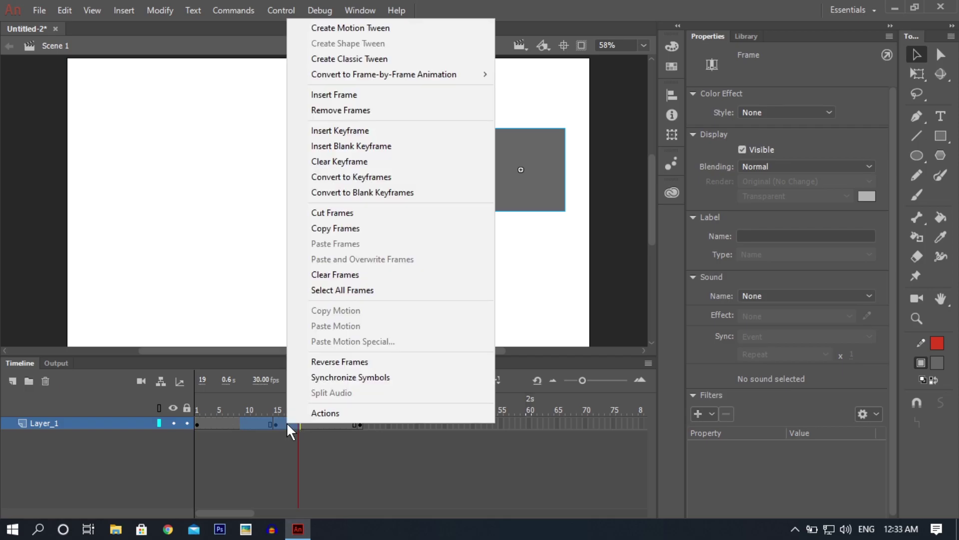
{"action": "left_click", "coordinate": [344, 59]}
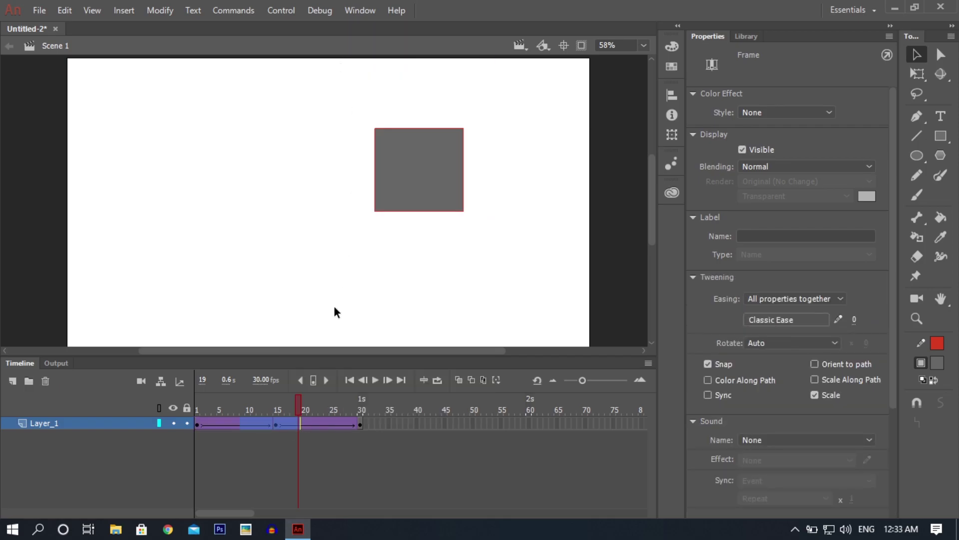
Play the box animation from frame 1 and return the playhead to the first frame.
{"action": "left_click_drag", "start_coordinate": [299, 404], "coordinate": [169, 409]}
{"action": "key", "text": "Return"}
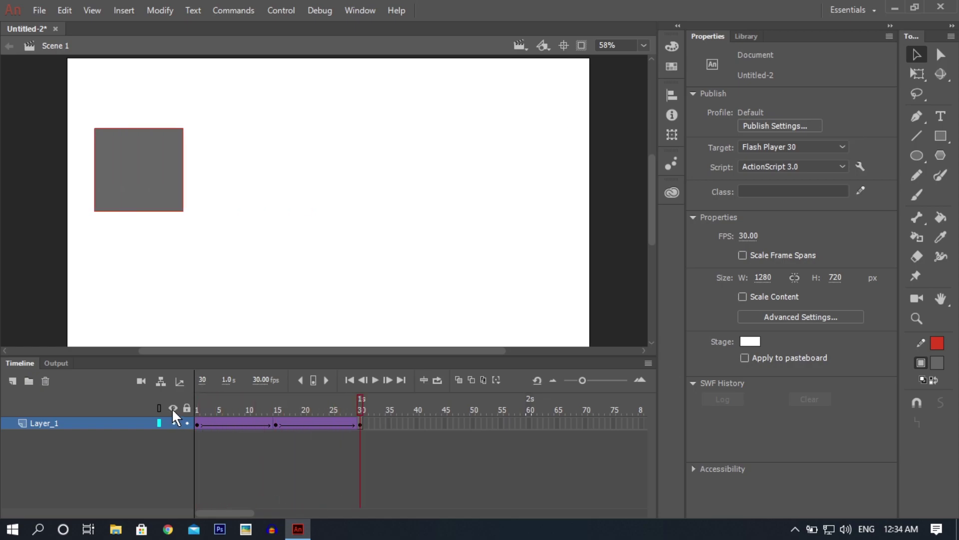
{"action": "left_click_drag", "start_coordinate": [359, 397], "coordinate": [169, 411]}
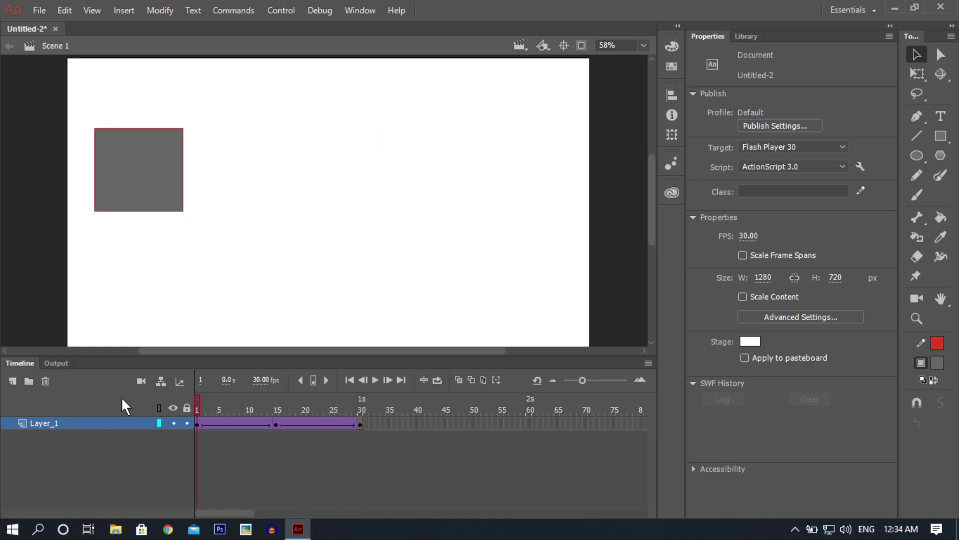
{"action": "left_click_drag", "start_coordinate": [200, 403], "coordinate": [142, 416]}
Open Symbol 2 from its stage instance to look at its own timeline, and return to Scene 1.
{"action": "left_click", "coordinate": [136, 183]}
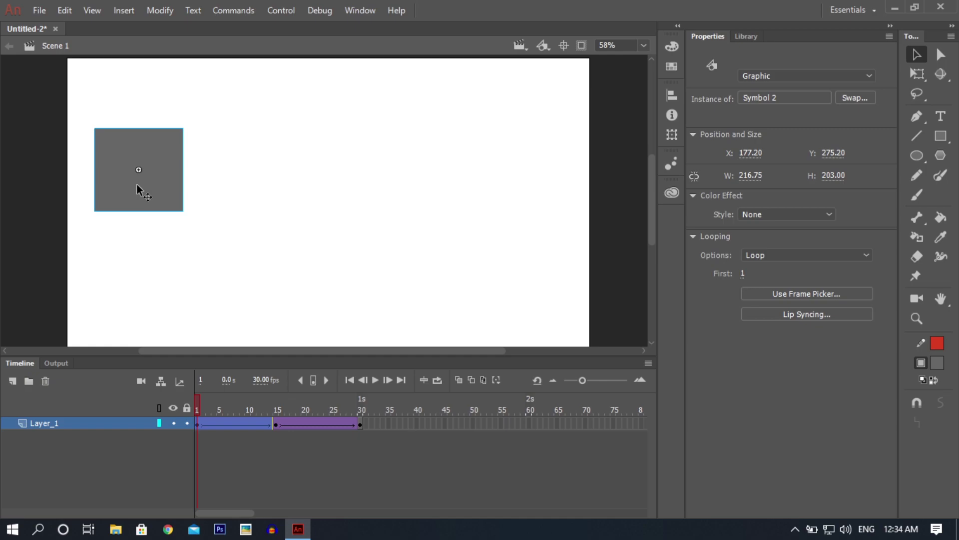
{"action": "double_click", "coordinate": [136, 184]}
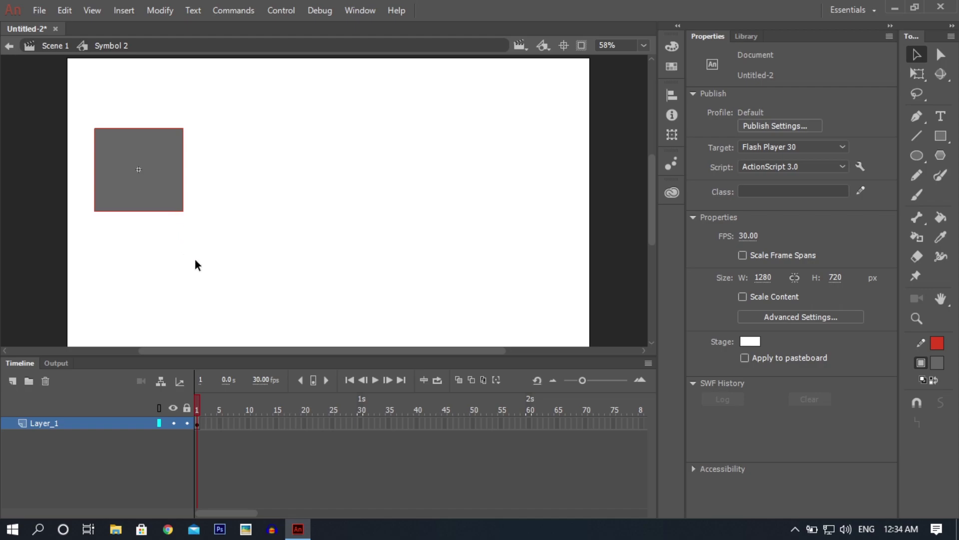
{"action": "right_click", "coordinate": [361, 418]}
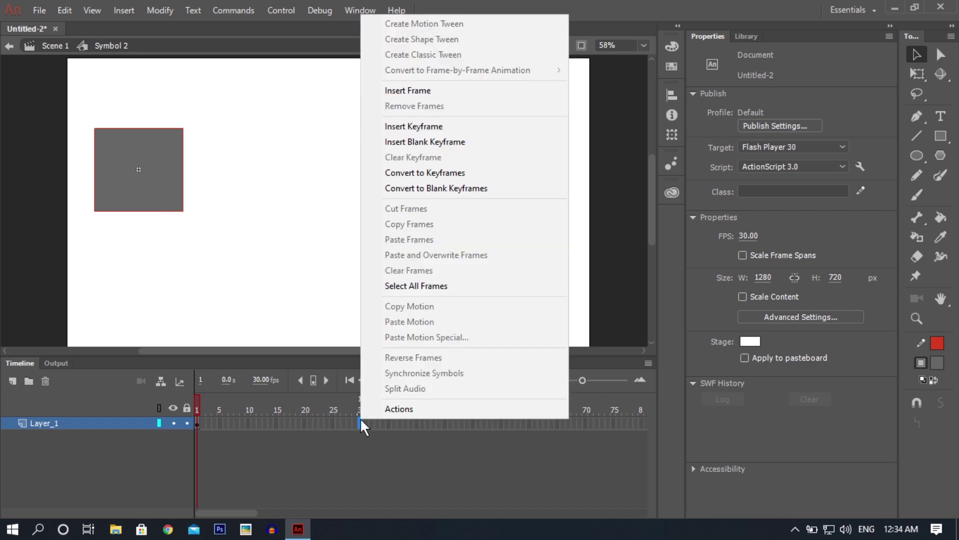
{"action": "left_click", "coordinate": [403, 91]}
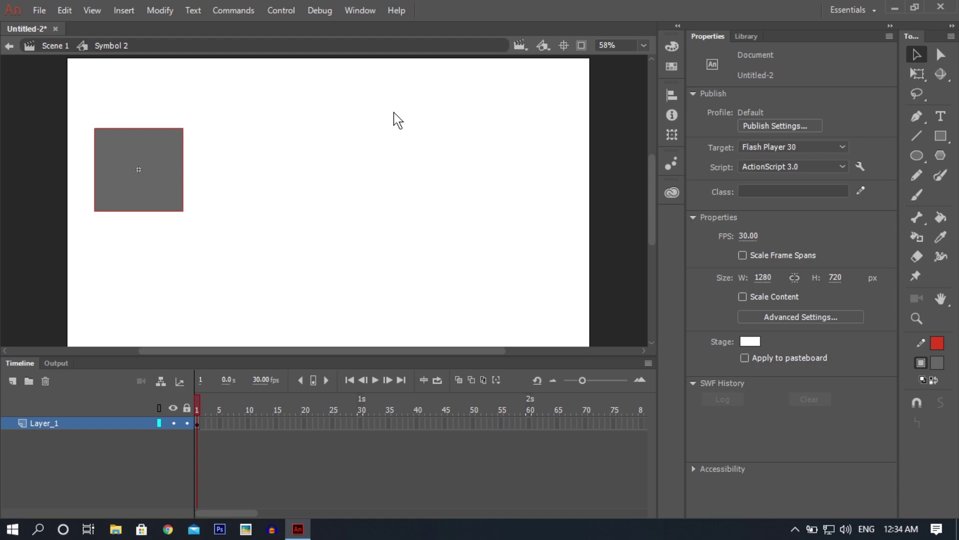
{"action": "left_click", "coordinate": [307, 206]}
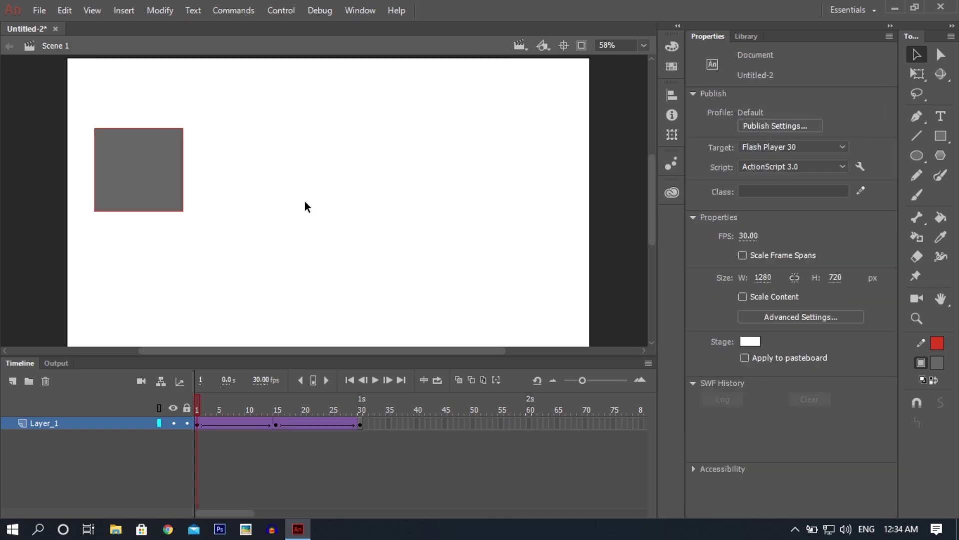
Inspect the box instance at frame 1 of the main timeline, and show the document's symbols in the library.
{"action": "left_click_drag", "start_coordinate": [196, 403], "coordinate": [145, 410]}
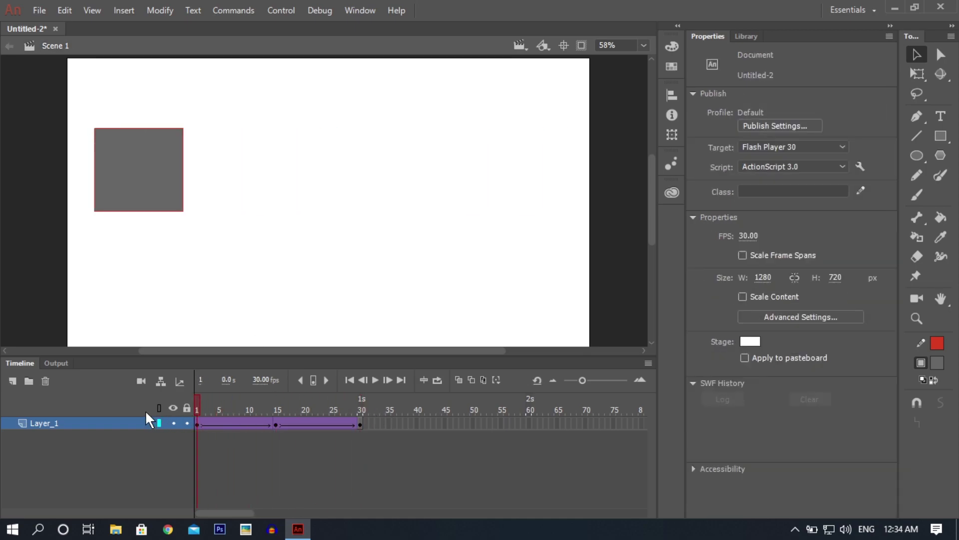
{"action": "left_click", "coordinate": [180, 193]}
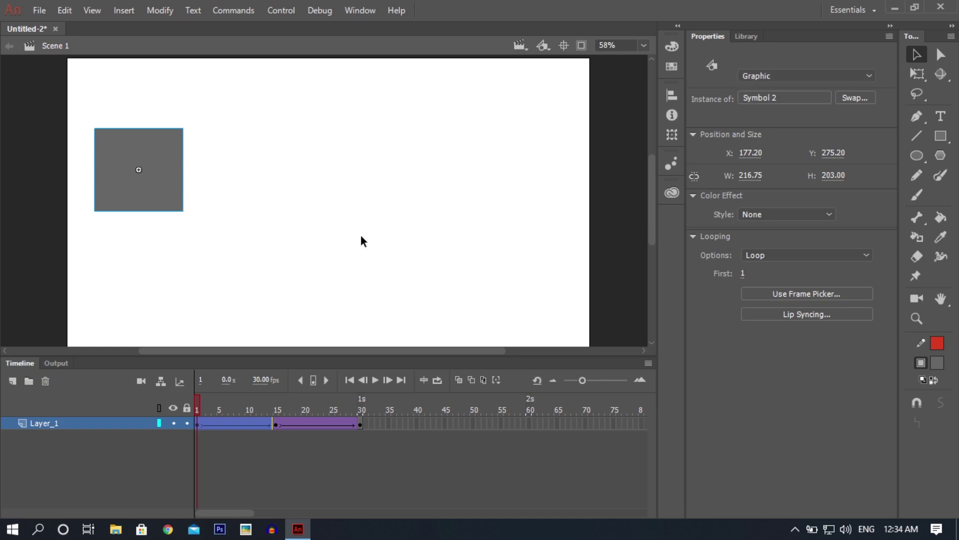
{"action": "left_click", "coordinate": [301, 286]}
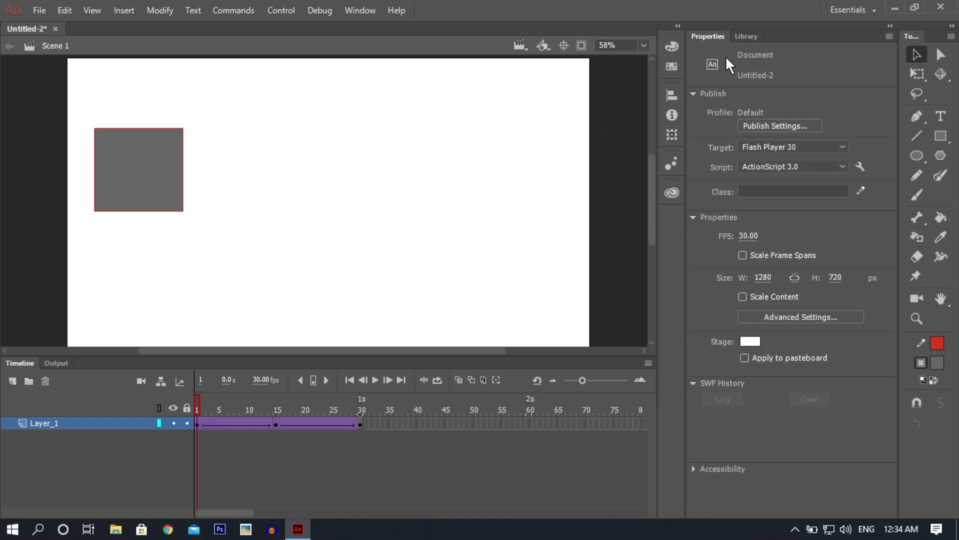
{"action": "left_click", "coordinate": [745, 37]}
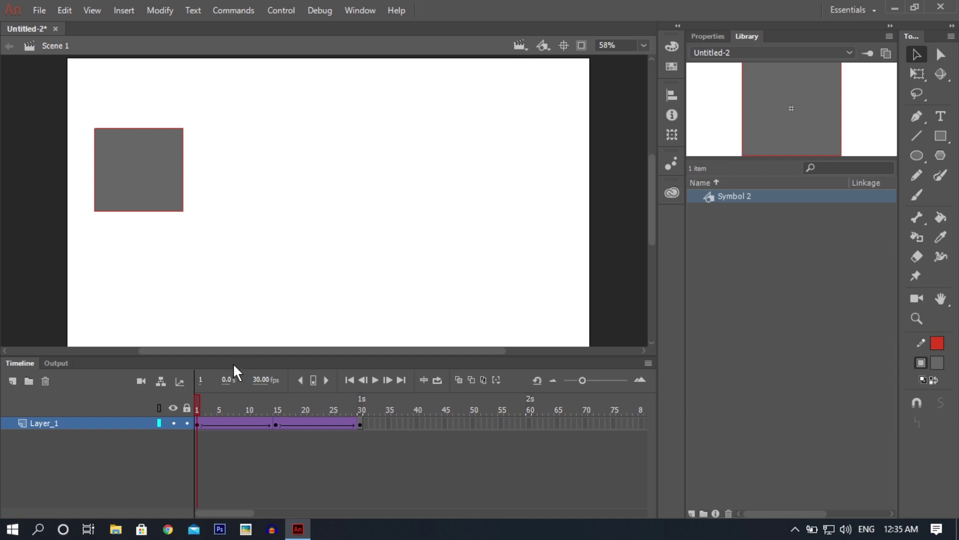
{"action": "right_click", "coordinate": [199, 424]}
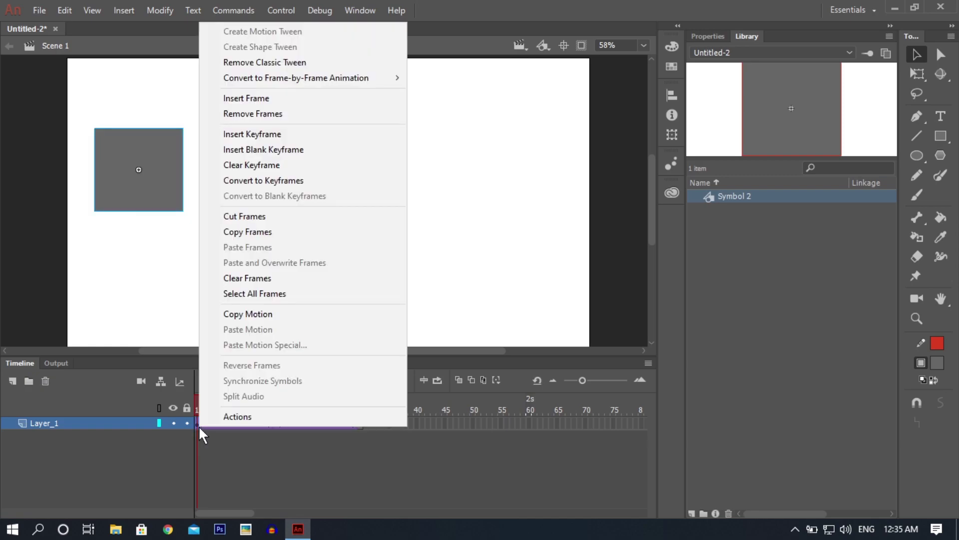
{"action": "left_click", "coordinate": [125, 295]}
{"action": "left_click", "coordinate": [130, 15]}
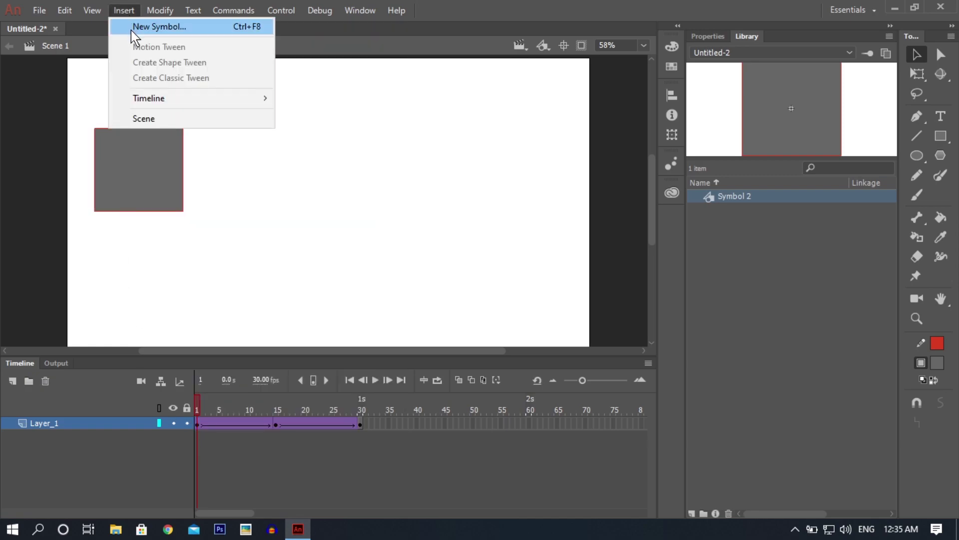
{"action": "left_click", "coordinate": [395, 112]}
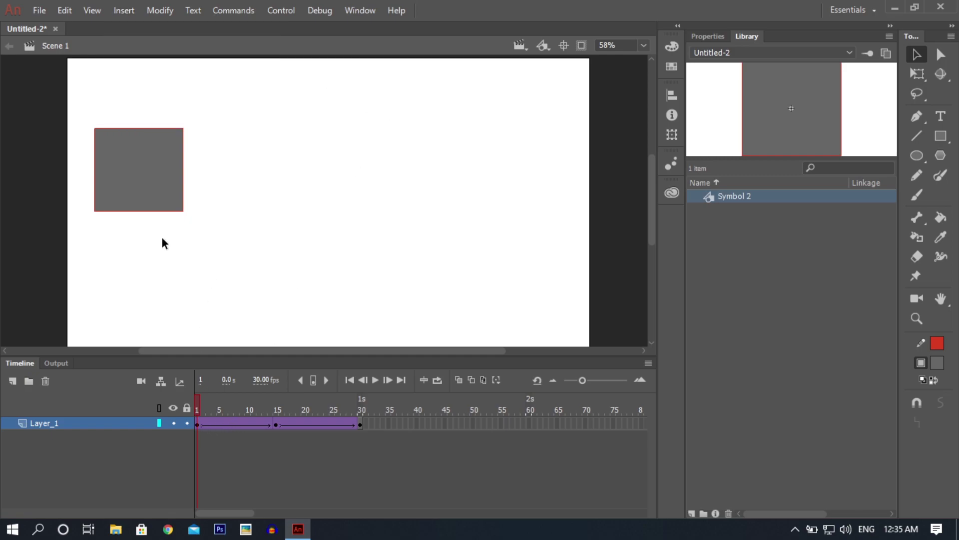
{"action": "left_click", "coordinate": [146, 192]}
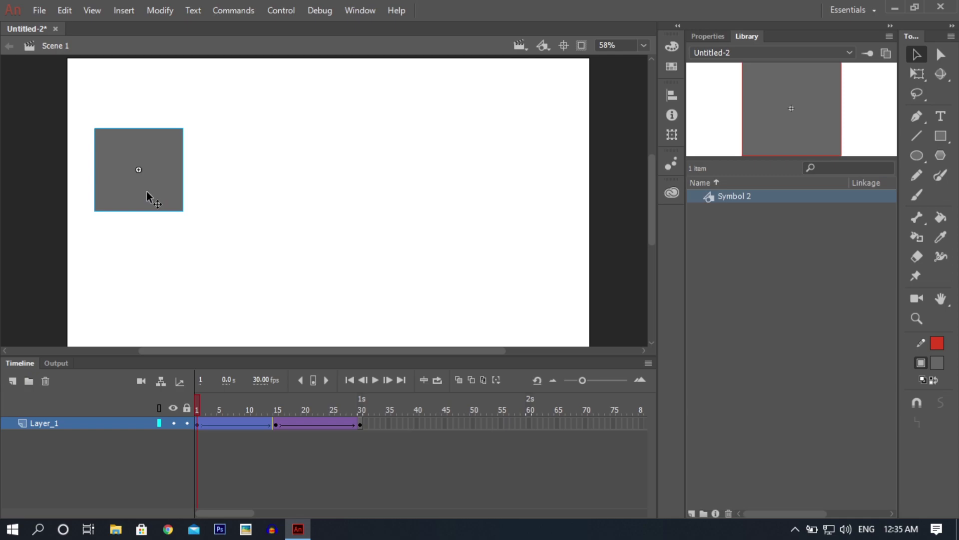
{"action": "left_click_drag", "start_coordinate": [200, 404], "coordinate": [156, 410]}
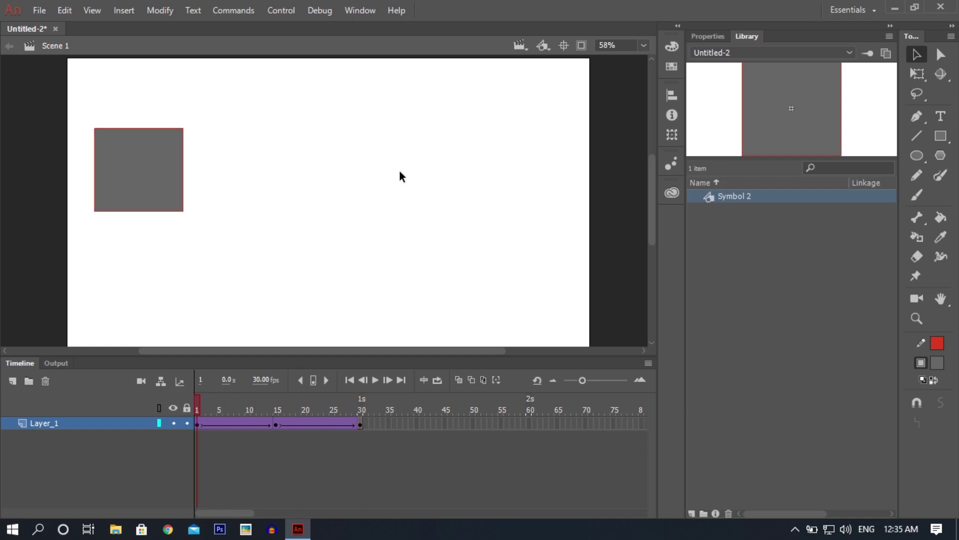
Convert the box instance at frame 1 into a new Graphic symbol under the default name.
{"action": "right_click", "coordinate": [126, 182]}
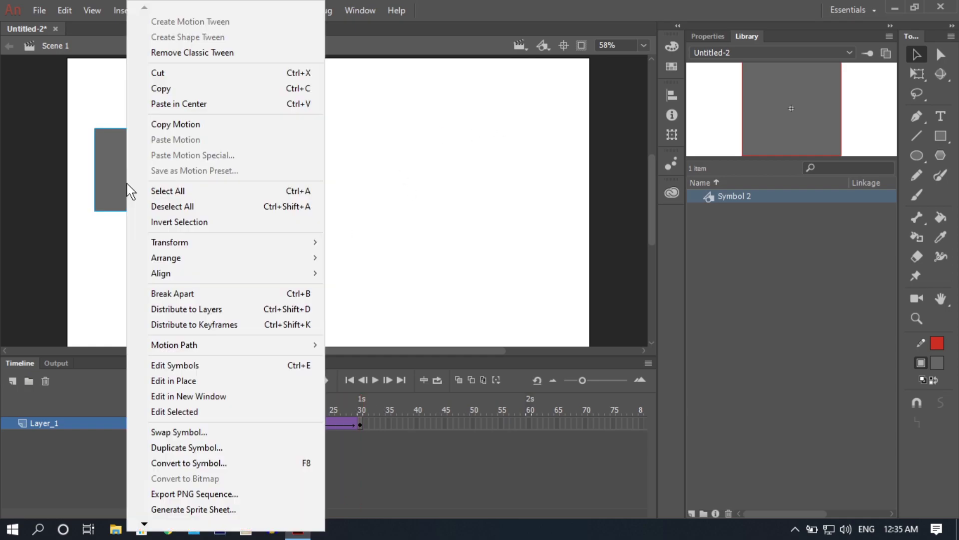
{"action": "left_click", "coordinate": [156, 463]}
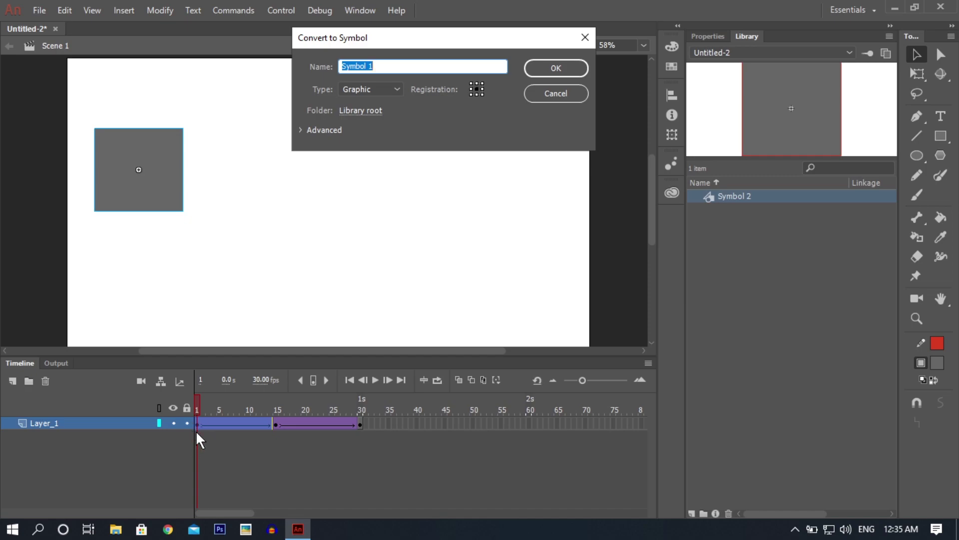
{"action": "left_click", "coordinate": [563, 67]}
{"action": "left_click", "coordinate": [389, 242]}
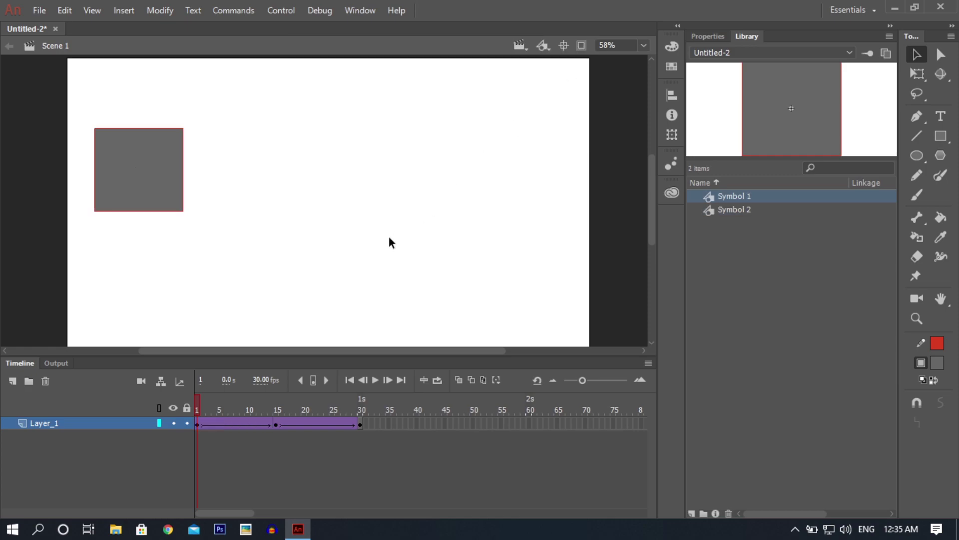
Check in the instance properties which symbol the box uses at keyframes 1, 15 and 30.
{"action": "left_click", "coordinate": [710, 37]}
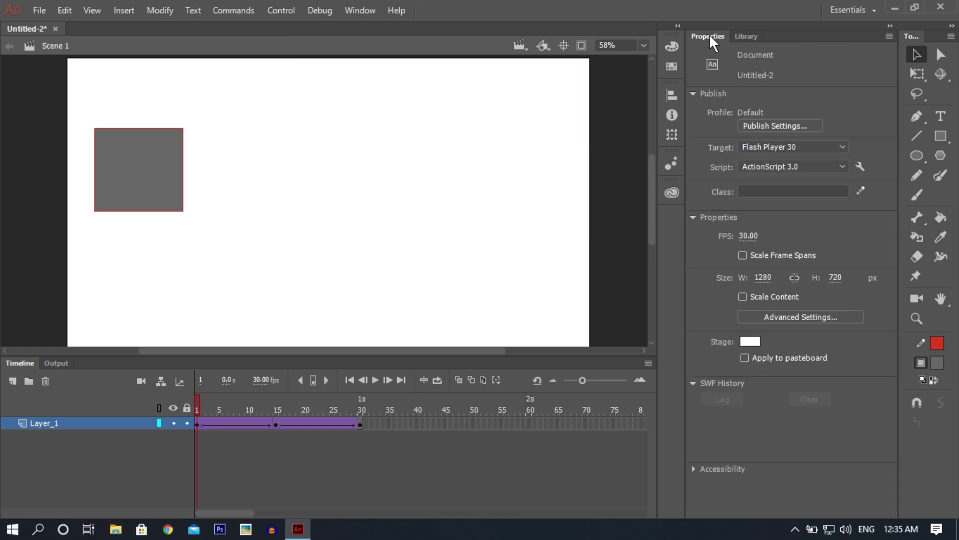
{"action": "left_click", "coordinate": [153, 206]}
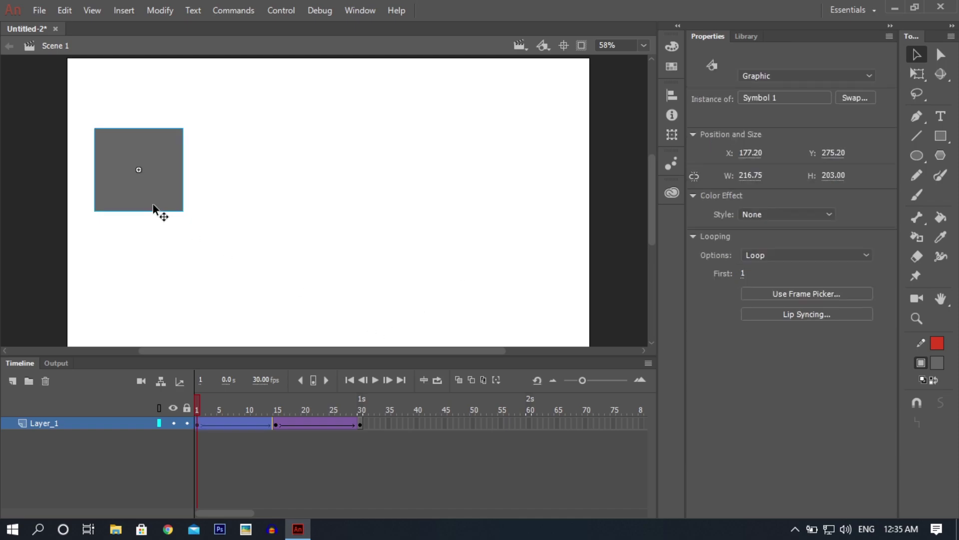
{"action": "left_click", "coordinate": [317, 214]}
{"action": "left_click", "coordinate": [276, 424]}
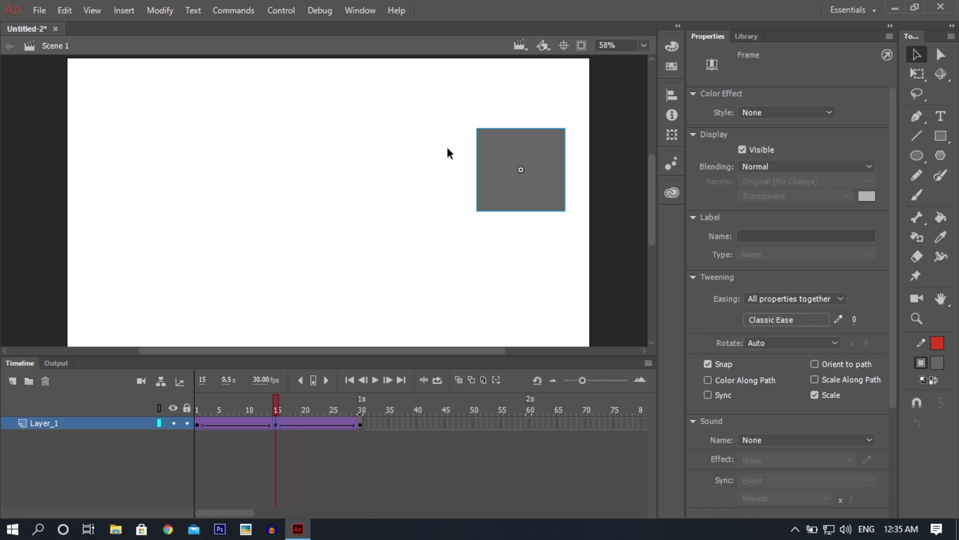
{"action": "left_click", "coordinate": [506, 158]}
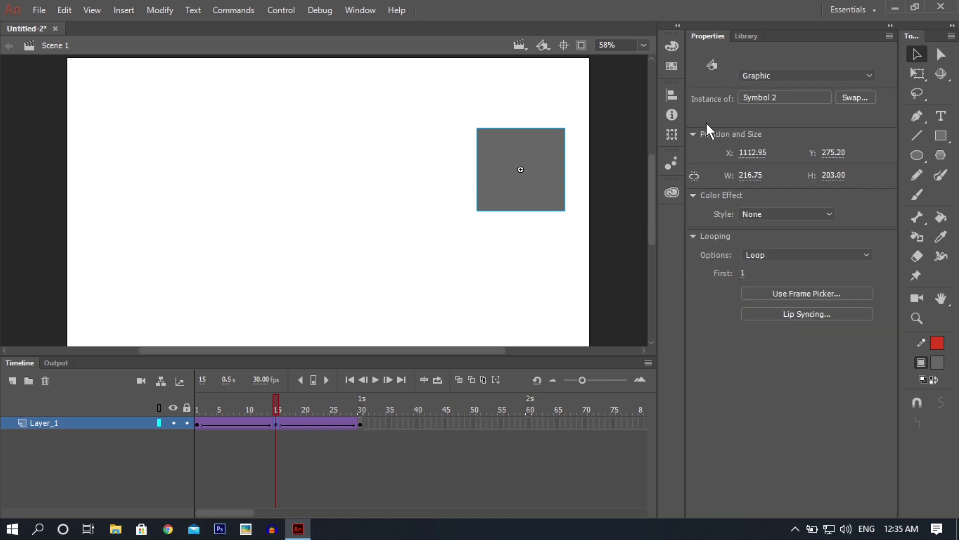
{"action": "left_click", "coordinate": [361, 423]}
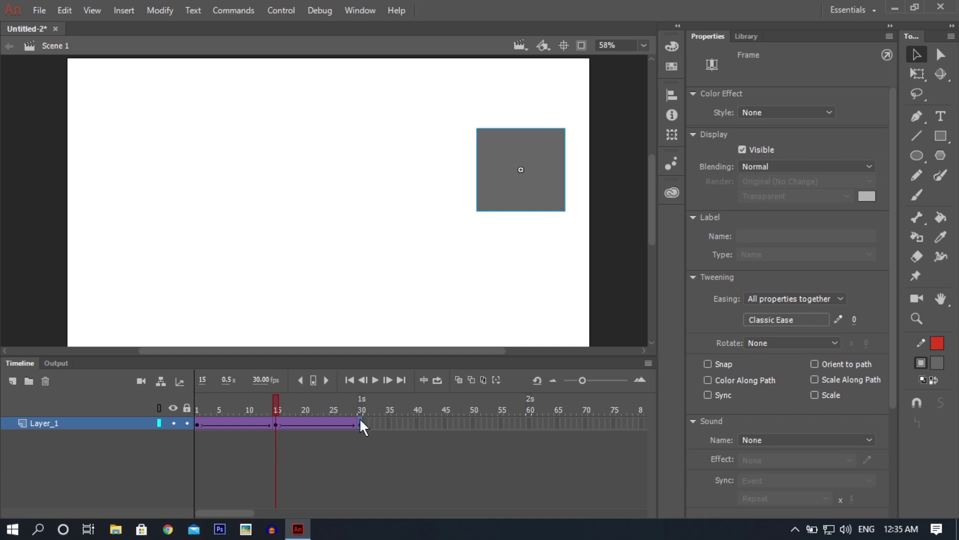
{"action": "left_click", "coordinate": [427, 233]}
{"action": "left_click", "coordinate": [145, 180]}
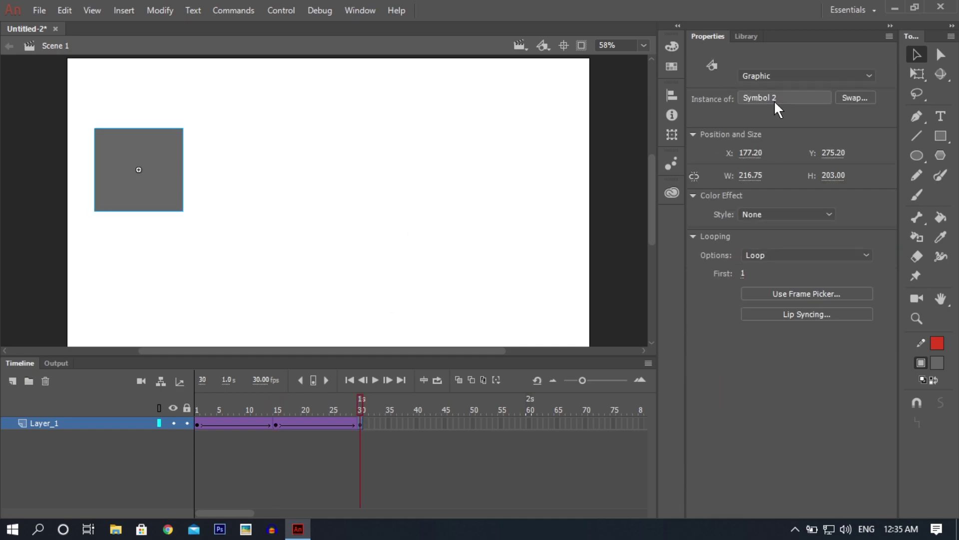
{"action": "left_click", "coordinate": [418, 276]}
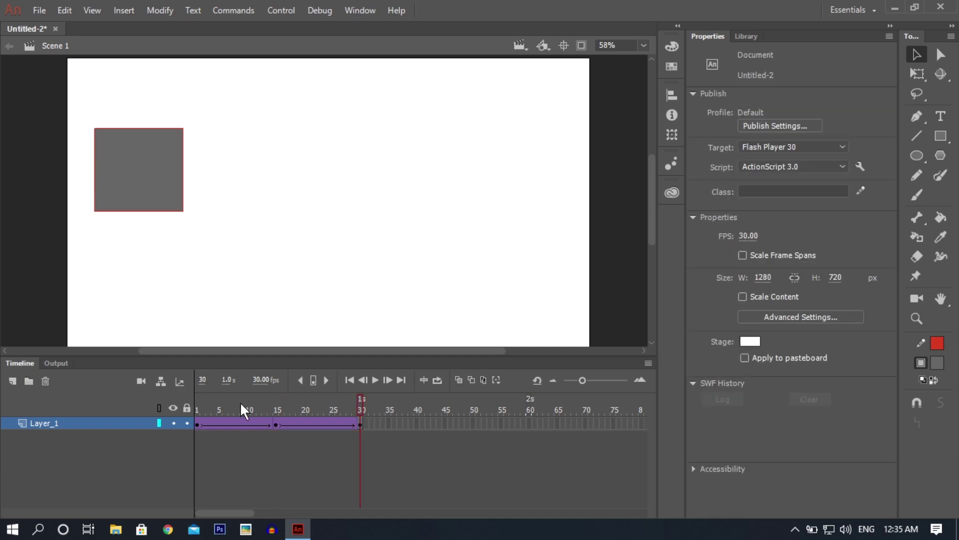
Review the library's symbols and the frame 1 properties, and advance the main timeline to frame 30.
{"action": "left_click", "coordinate": [198, 425]}
{"action": "left_click", "coordinate": [744, 37]}
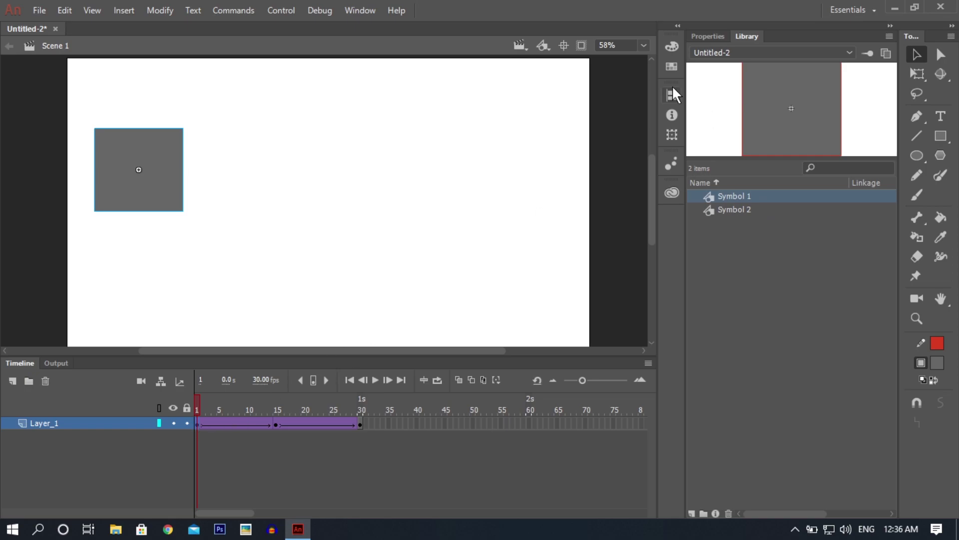
{"action": "left_click", "coordinate": [715, 34]}
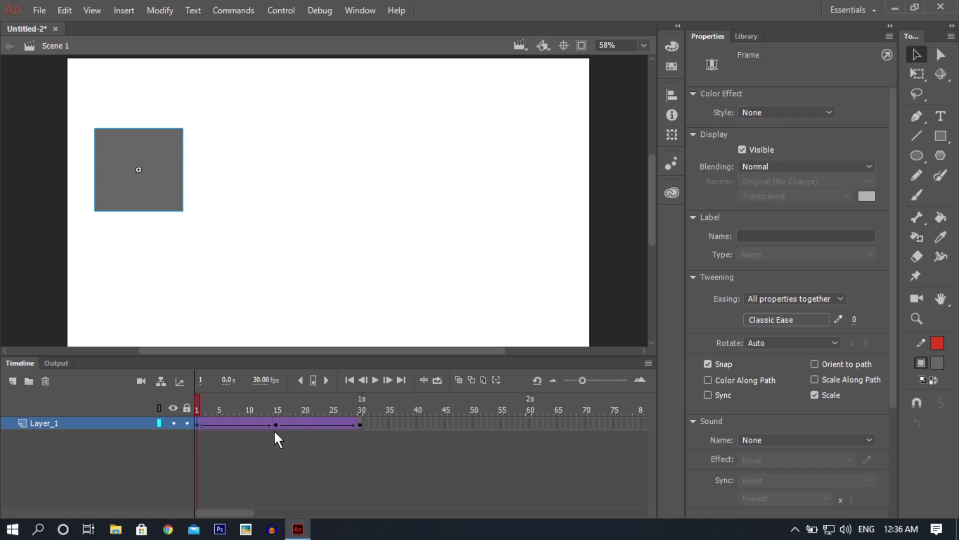
{"action": "key", "text": "shift+period"}
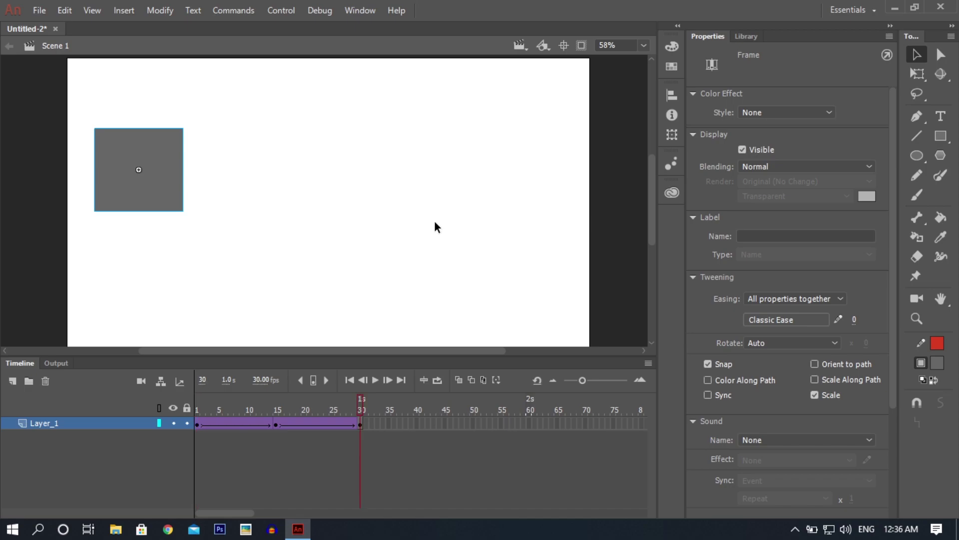
{"action": "left_click", "coordinate": [435, 224]}
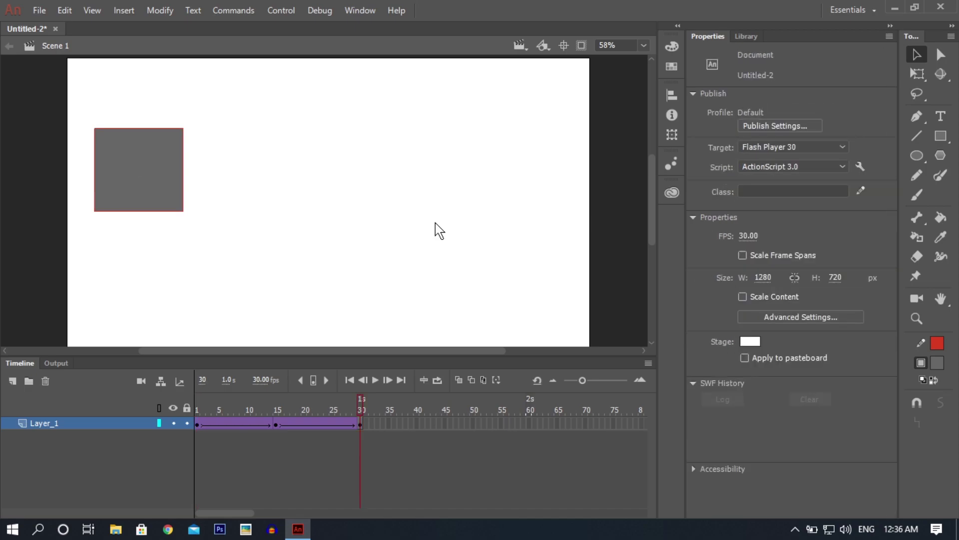
{"action": "left_click", "coordinate": [132, 14]}
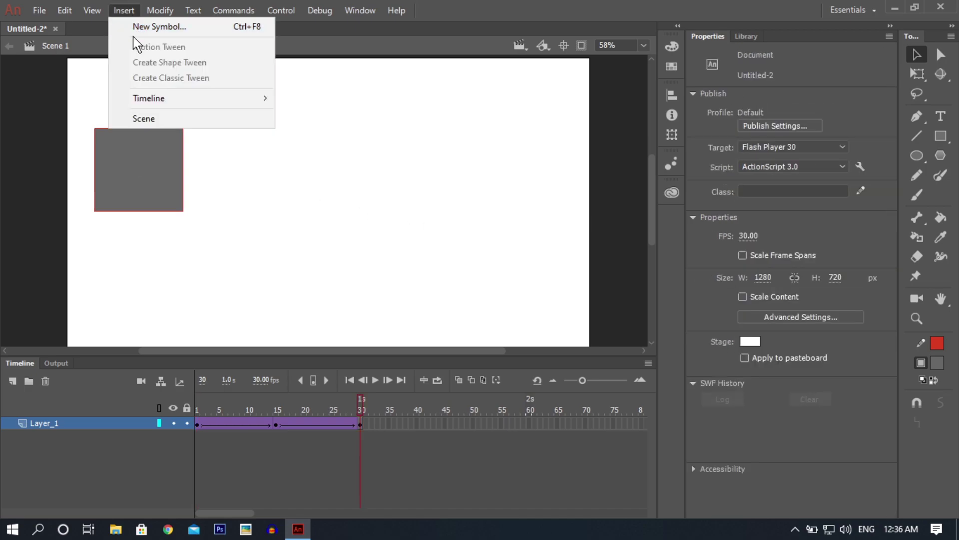
{"action": "left_click", "coordinate": [313, 225]}
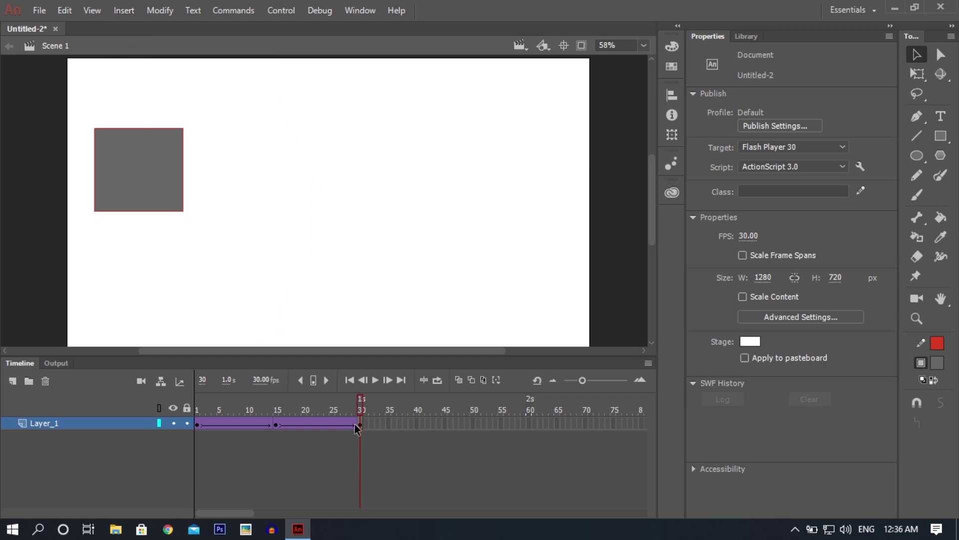
{"action": "left_click_drag", "start_coordinate": [400, 426], "coordinate": [186, 424]}
{"action": "left_click", "coordinate": [333, 256]}
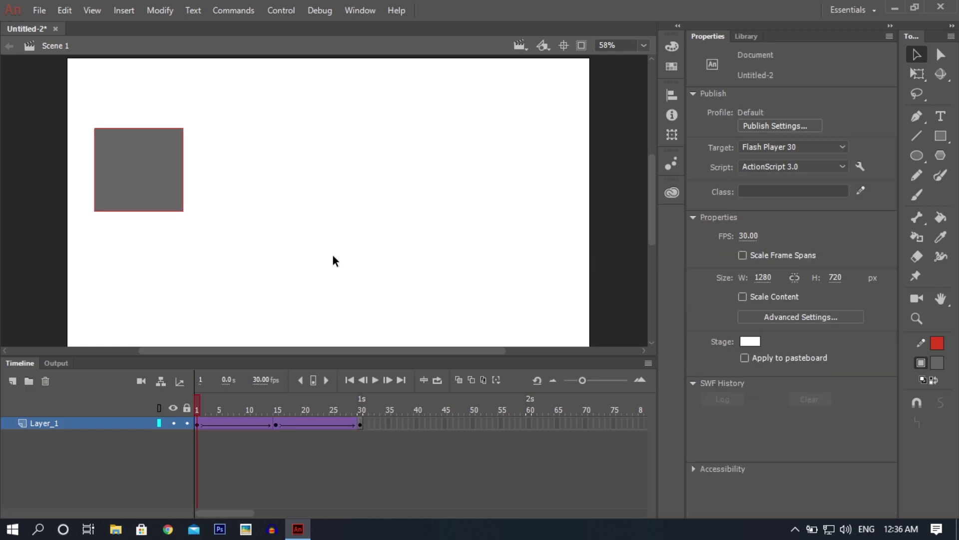
{"action": "left_click", "coordinate": [135, 9]}
{"action": "left_click", "coordinate": [405, 170]}
Cut frames 1 through 30 of Layer_1 from the main timeline.
{"action": "left_click_drag", "start_coordinate": [361, 423], "coordinate": [197, 425]}
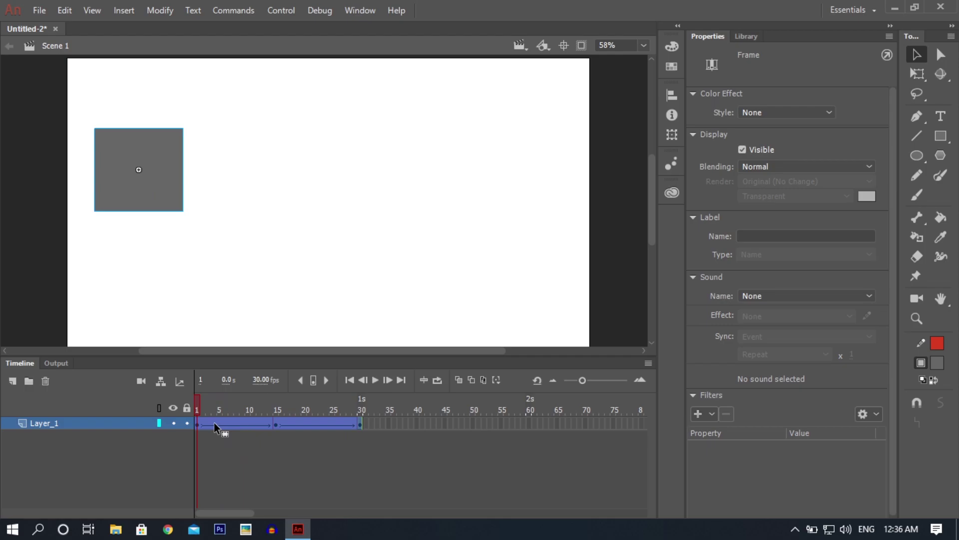
{"action": "right_click", "coordinate": [214, 423]}
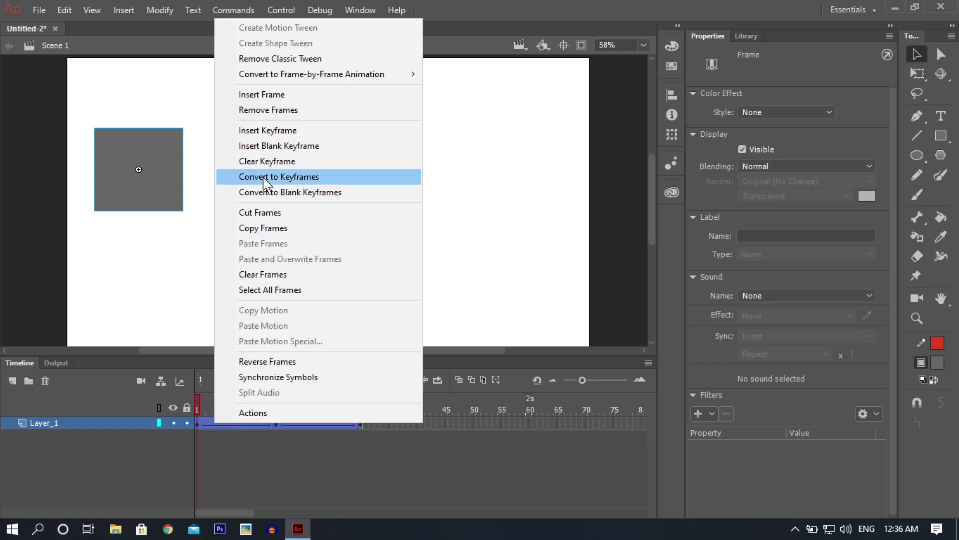
{"action": "left_click", "coordinate": [272, 213]}
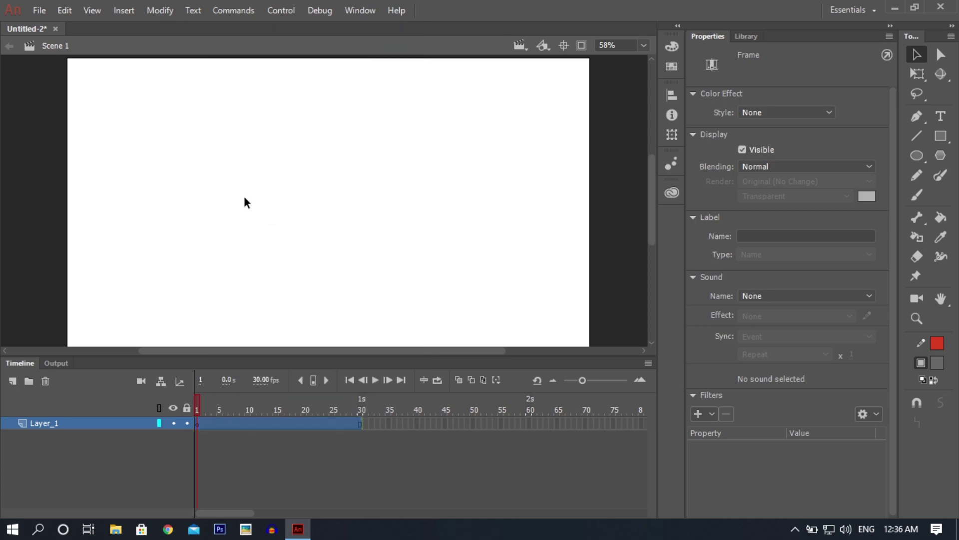
Create a new Graphic symbol named lastBox in the library root.
{"action": "left_click", "coordinate": [130, 15]}
{"action": "left_click", "coordinate": [132, 28]}
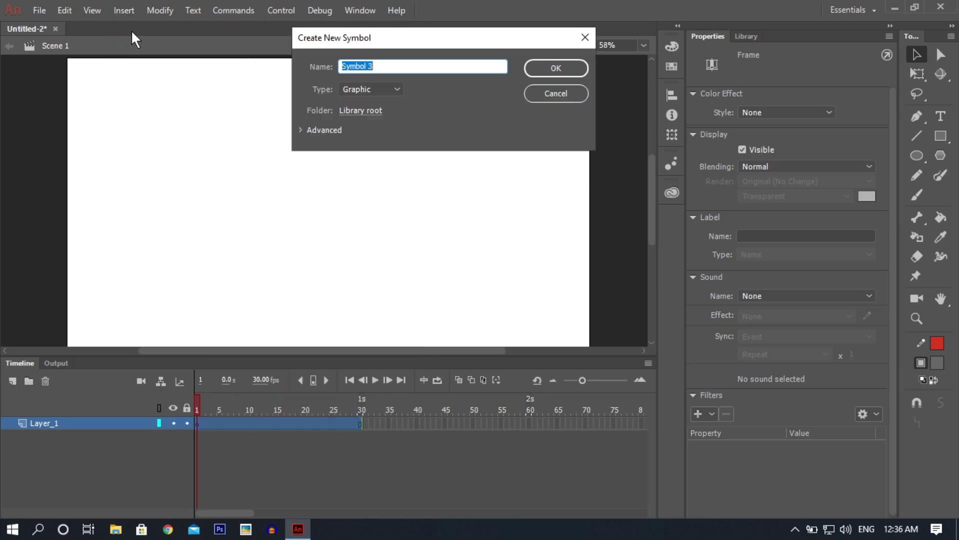
{"action": "type", "text": "lastBox"}
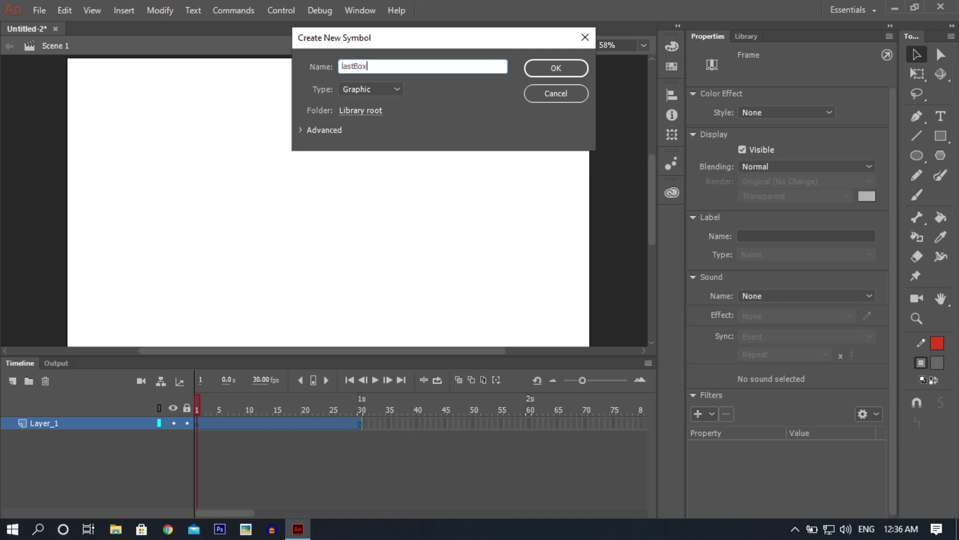
{"action": "left_click", "coordinate": [554, 68]}
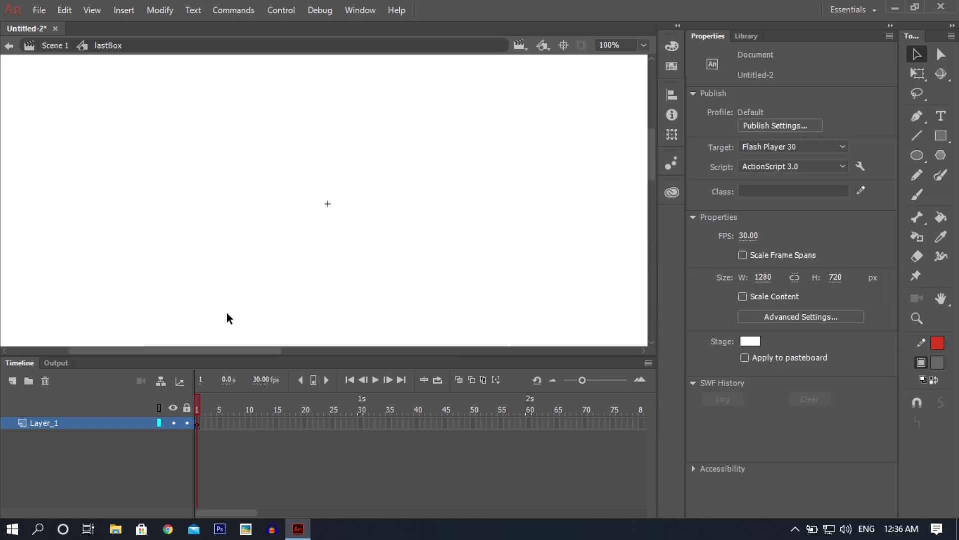
Paste the cut animation frames at frame 1 of Layer_1 inside lastBox and scrub through them to frame 30.
{"action": "right_click", "coordinate": [198, 422]}
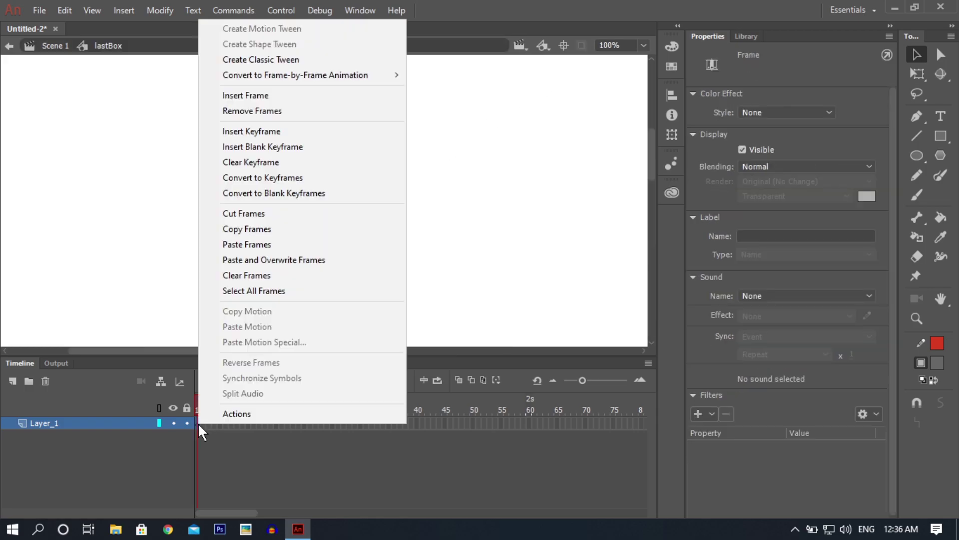
{"action": "left_click", "coordinate": [244, 244]}
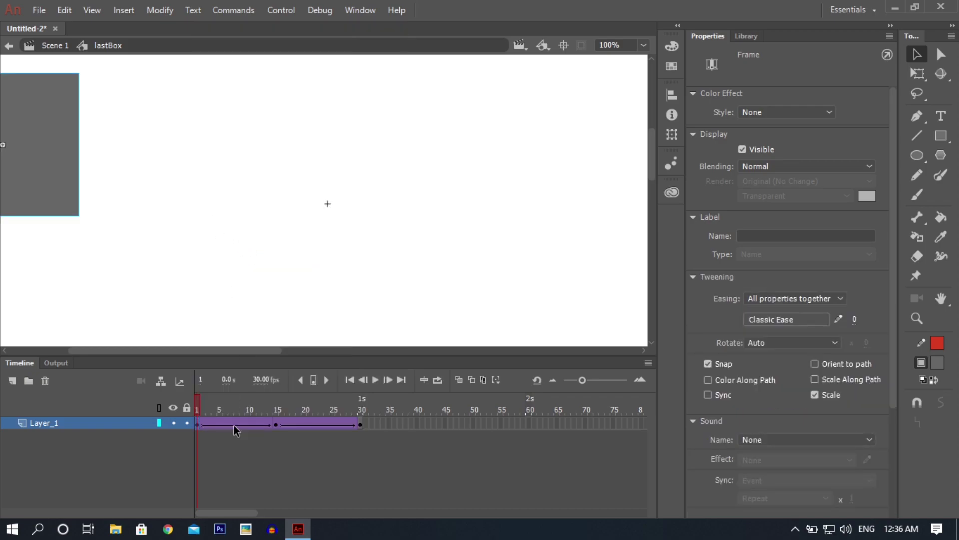
{"action": "scroll", "coordinate": [277, 228], "scroll_direction": "down", "scroll_amount": 2}
{"action": "left_click_drag", "start_coordinate": [201, 399], "coordinate": [397, 418]}
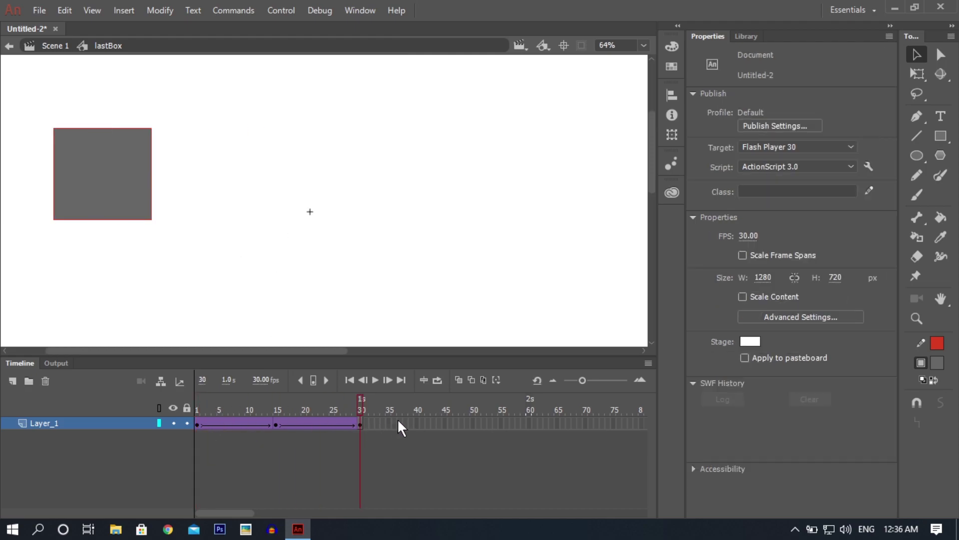
Return to Scene 1 and place an instance of lastBox from the library on the stage at frame 1.
{"action": "left_click", "coordinate": [745, 37]}
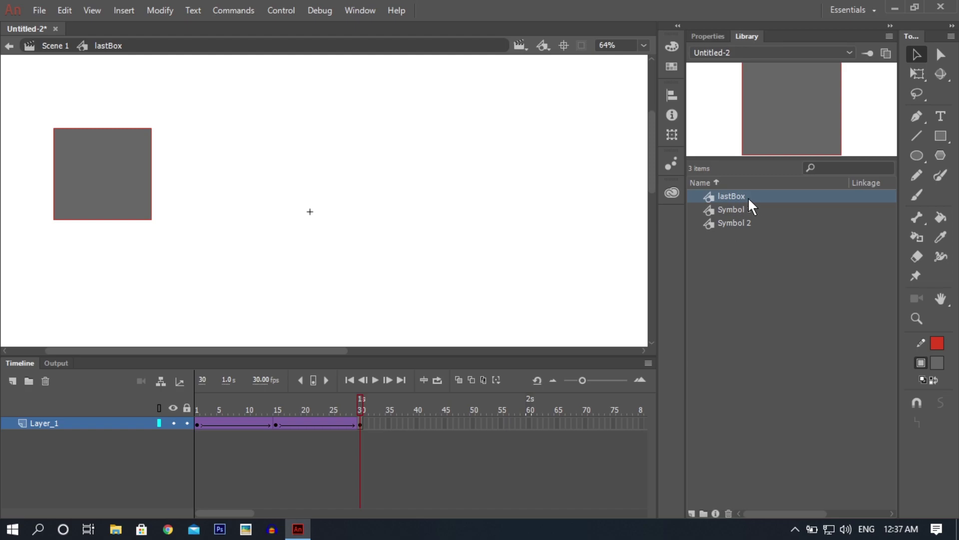
{"action": "left_click", "coordinate": [121, 10]}
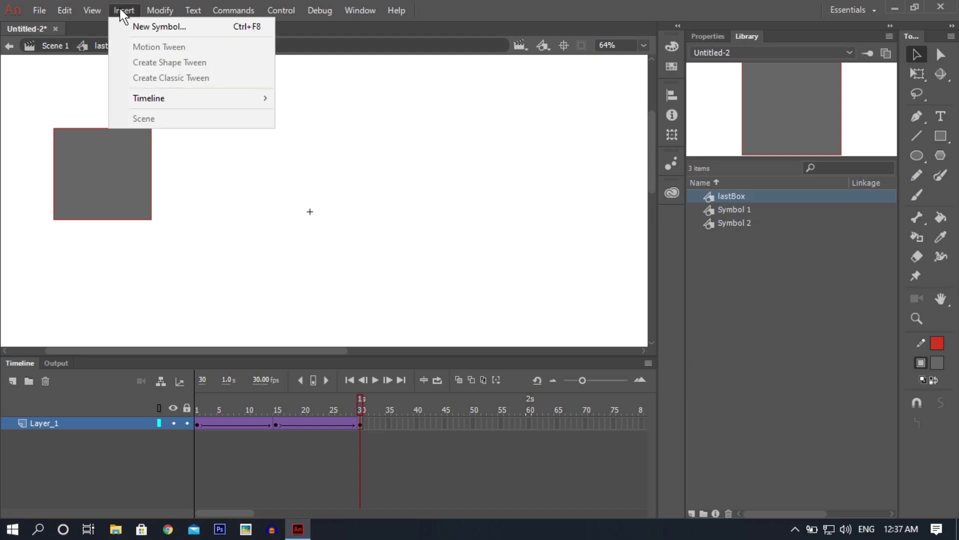
{"action": "left_click", "coordinate": [321, 188]}
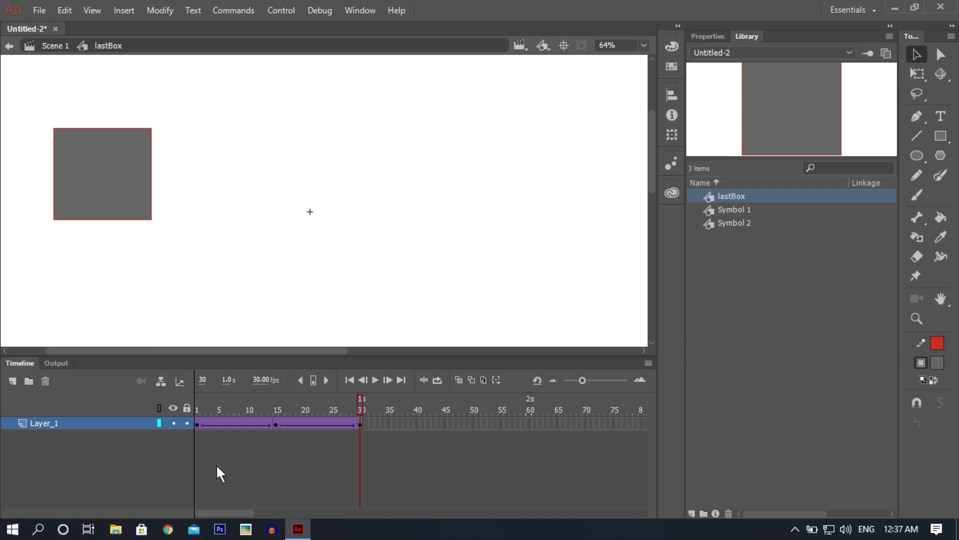
{"action": "left_click", "coordinate": [48, 46]}
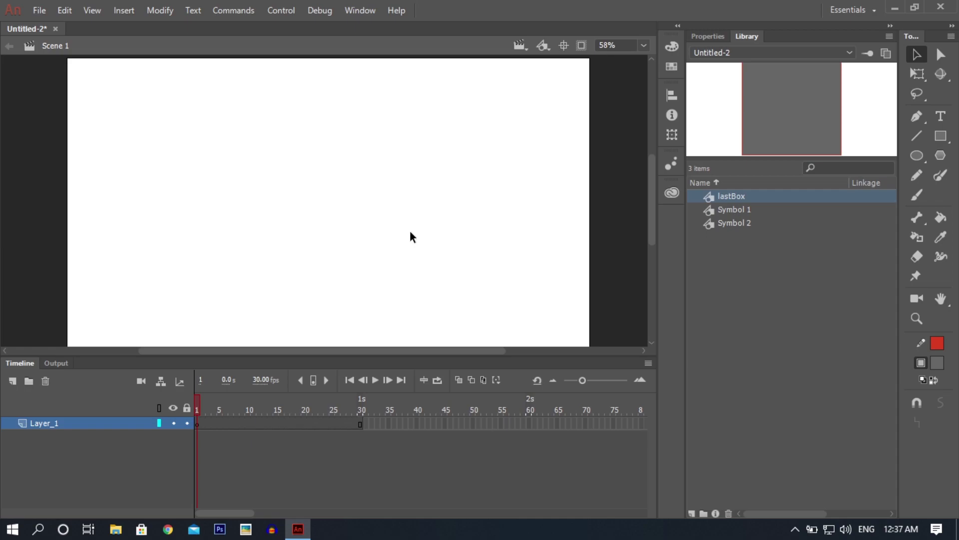
{"action": "scroll", "coordinate": [410, 232], "scroll_direction": "down", "scroll_amount": 1}
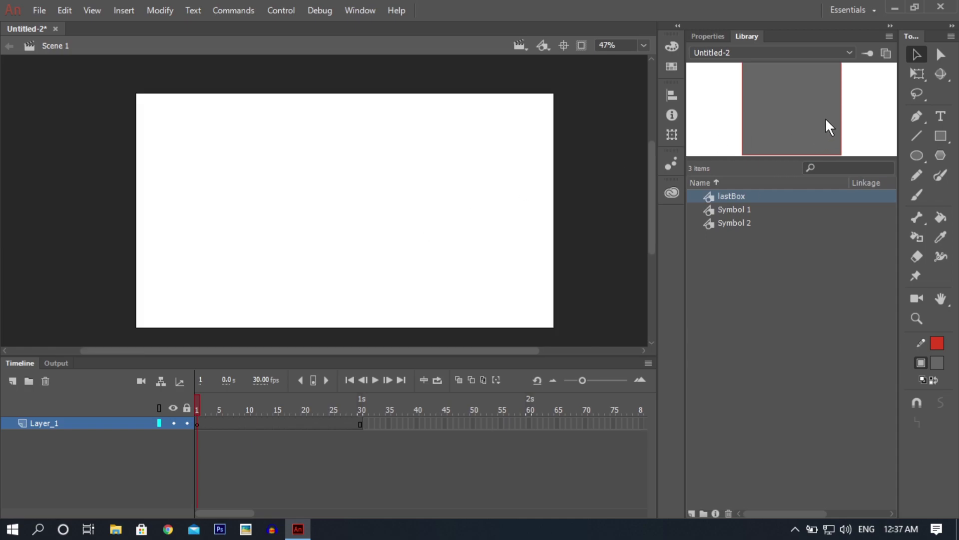
{"action": "left_click_drag", "start_coordinate": [587, 174], "coordinate": [228, 200]}
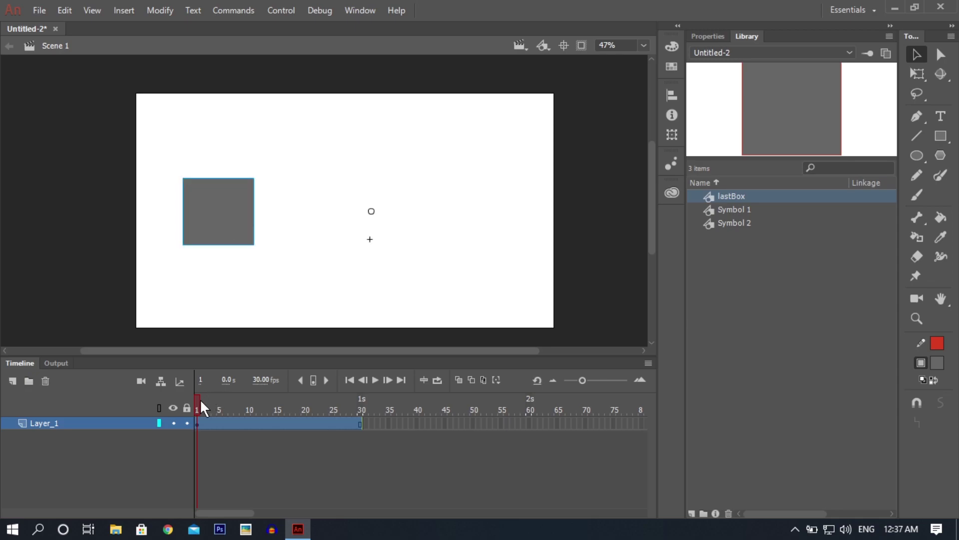
{"action": "left_click_drag", "start_coordinate": [200, 398], "coordinate": [114, 386]}
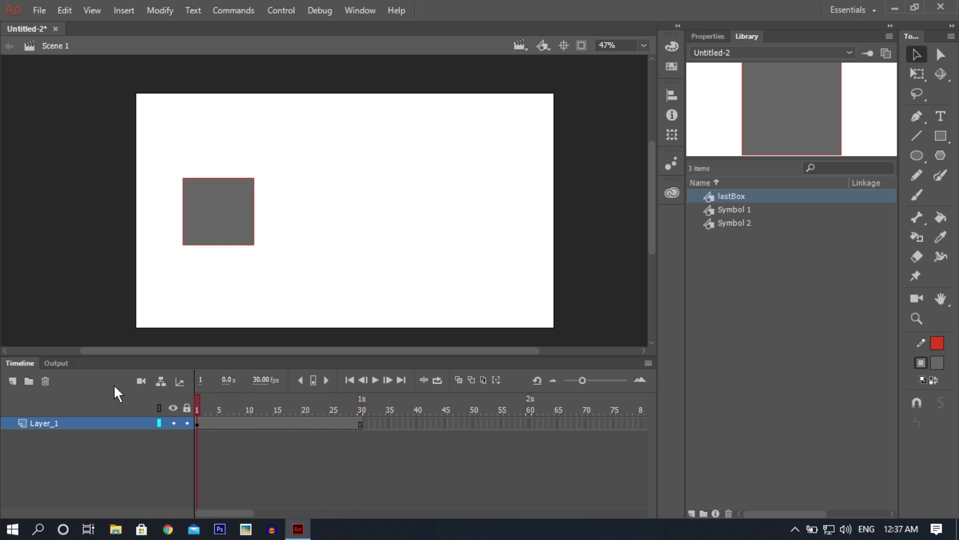
Examine the nesting of the lastBox instance by entering it, Symbol 1 and Symbol 2 down to the raw box shape.
{"action": "double_click", "coordinate": [202, 218]}
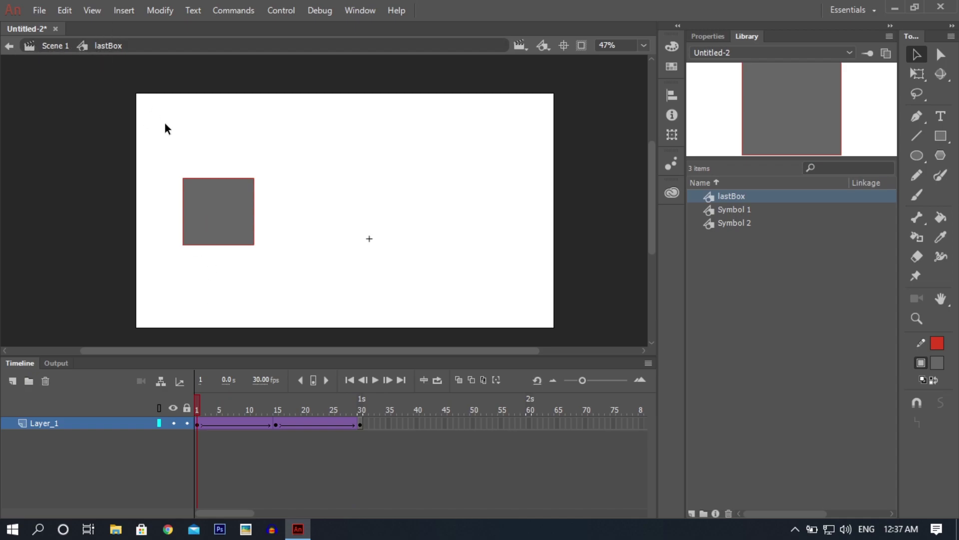
{"action": "left_click", "coordinate": [207, 227]}
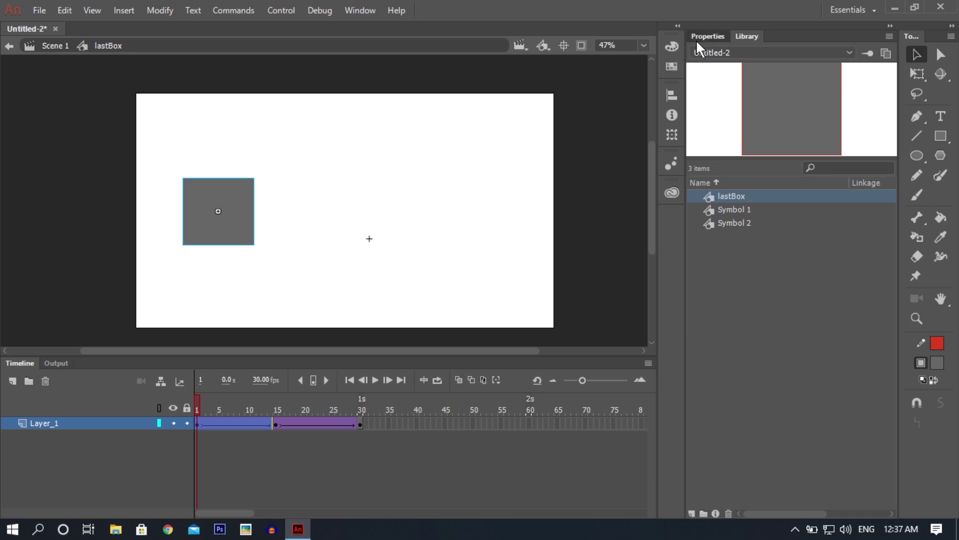
{"action": "left_click", "coordinate": [699, 38]}
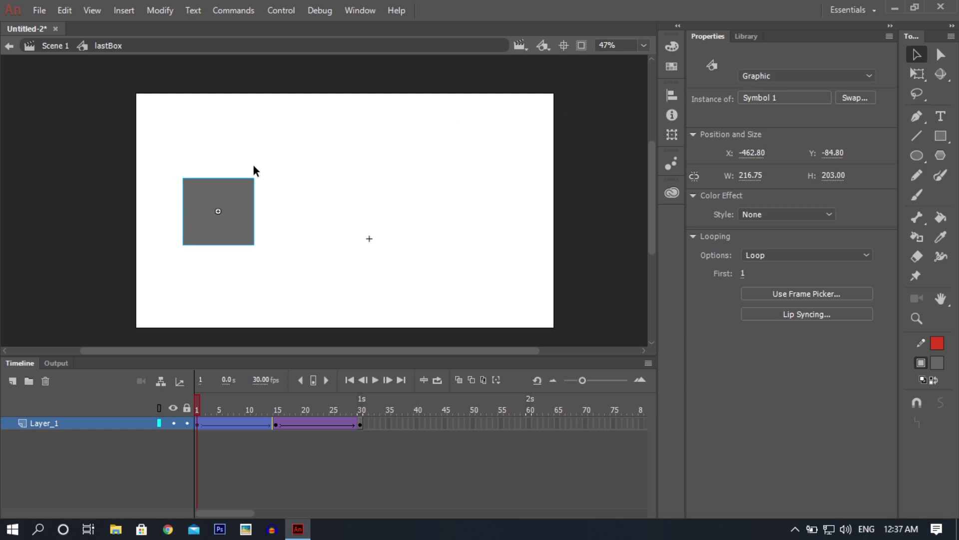
{"action": "double_click", "coordinate": [243, 181]}
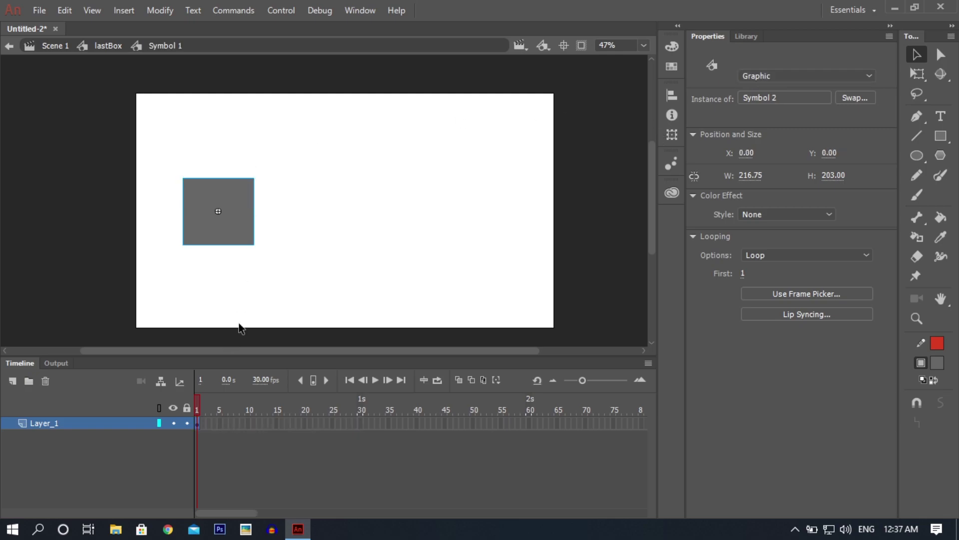
{"action": "left_click", "coordinate": [376, 192]}
{"action": "left_click", "coordinate": [229, 209]}
{"action": "double_click", "coordinate": [229, 209]}
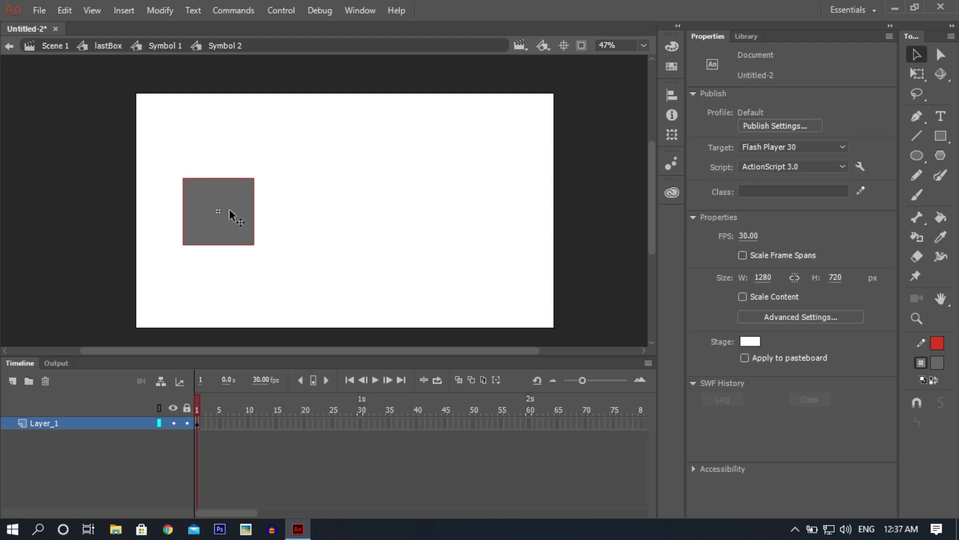
{"action": "left_click", "coordinate": [230, 209]}
{"action": "double_click", "coordinate": [229, 209]}
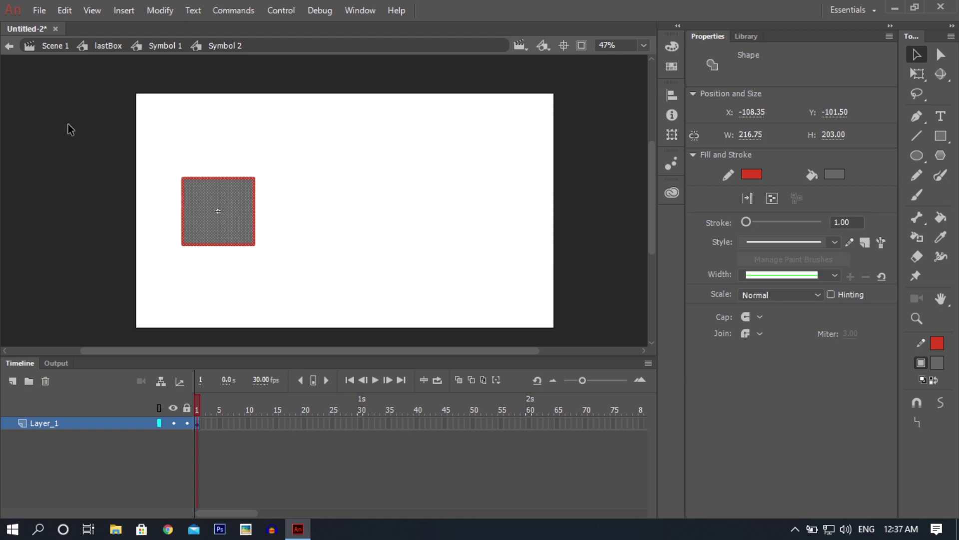
Leave the nested symbols, going back to lastBox and out to Scene 1.
{"action": "left_click", "coordinate": [108, 46]}
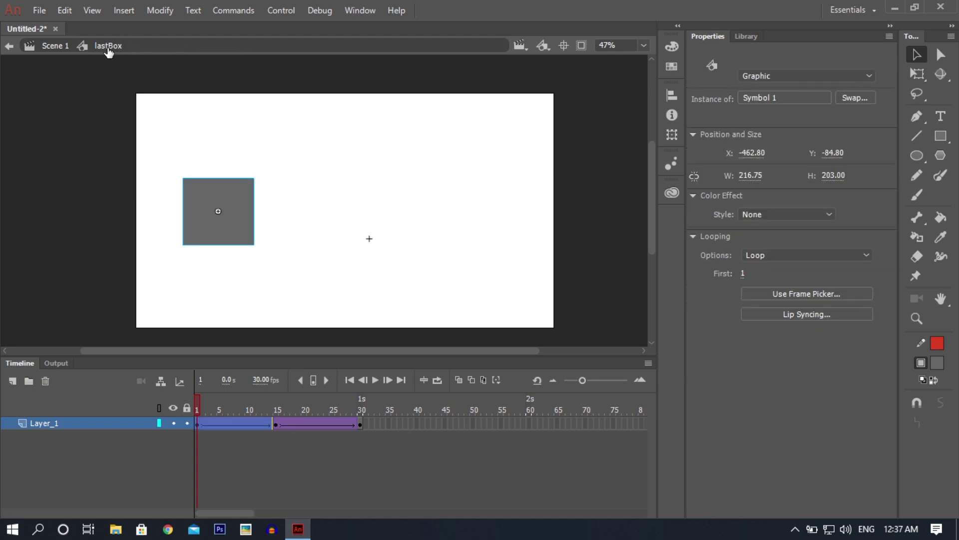
{"action": "left_click", "coordinate": [383, 91]}
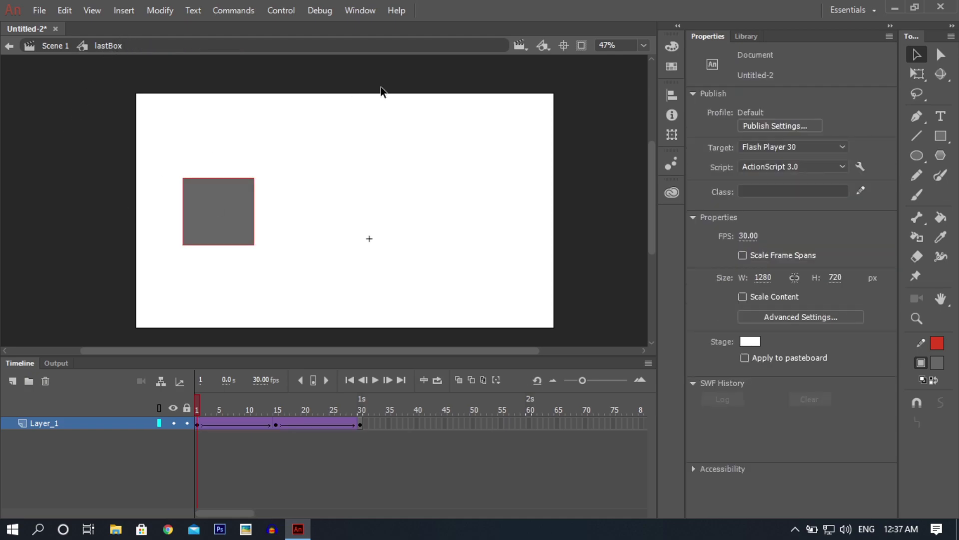
{"action": "double_click", "coordinate": [382, 92]}
{"action": "left_click", "coordinate": [326, 182]}
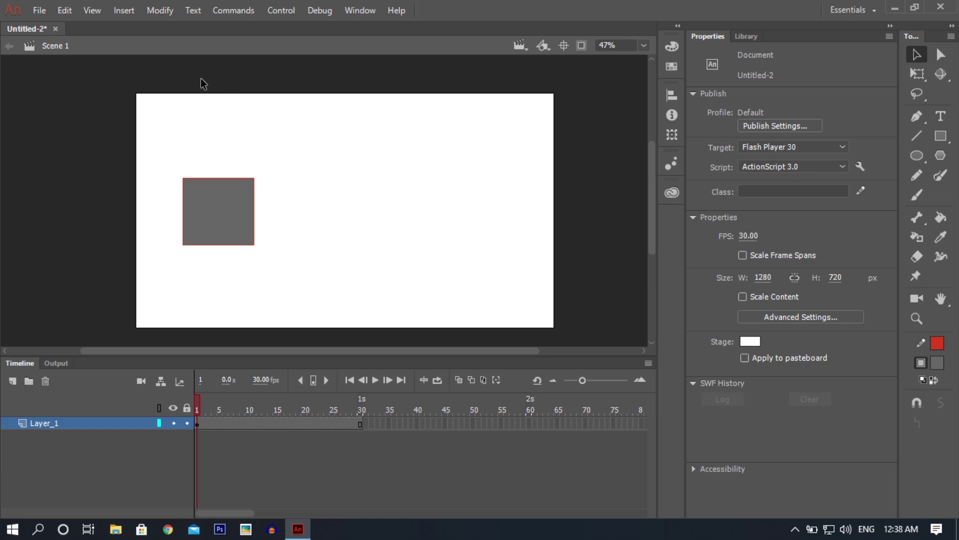
{"action": "left_click", "coordinate": [247, 241]}
{"action": "right_click", "coordinate": [248, 240]}
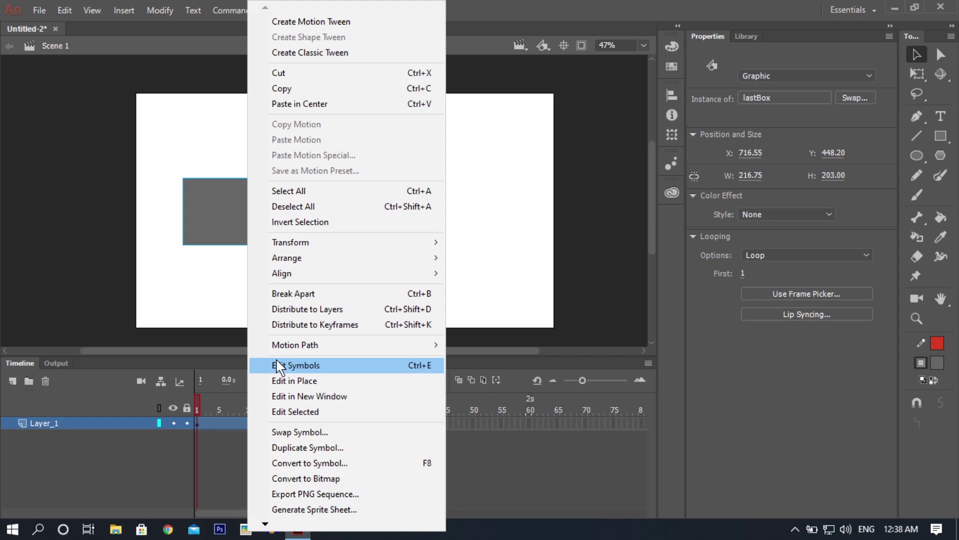
{"action": "left_click", "coordinate": [125, 296]}
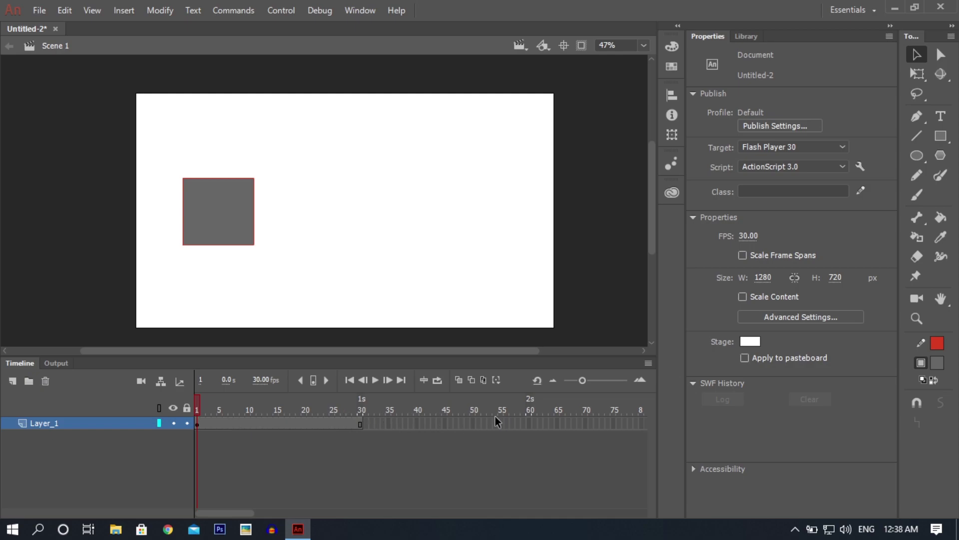
{"action": "left_click", "coordinate": [125, 11]}
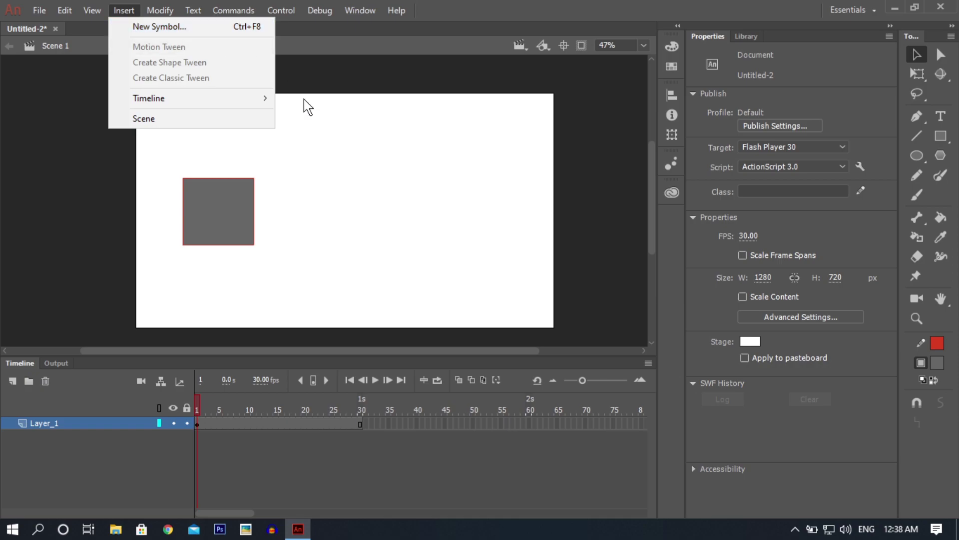
{"action": "left_click", "coordinate": [332, 199]}
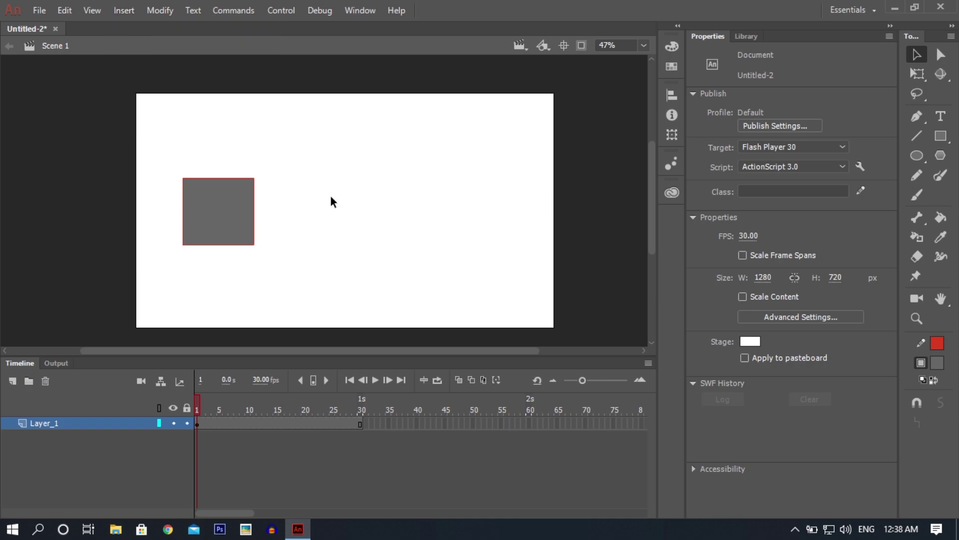